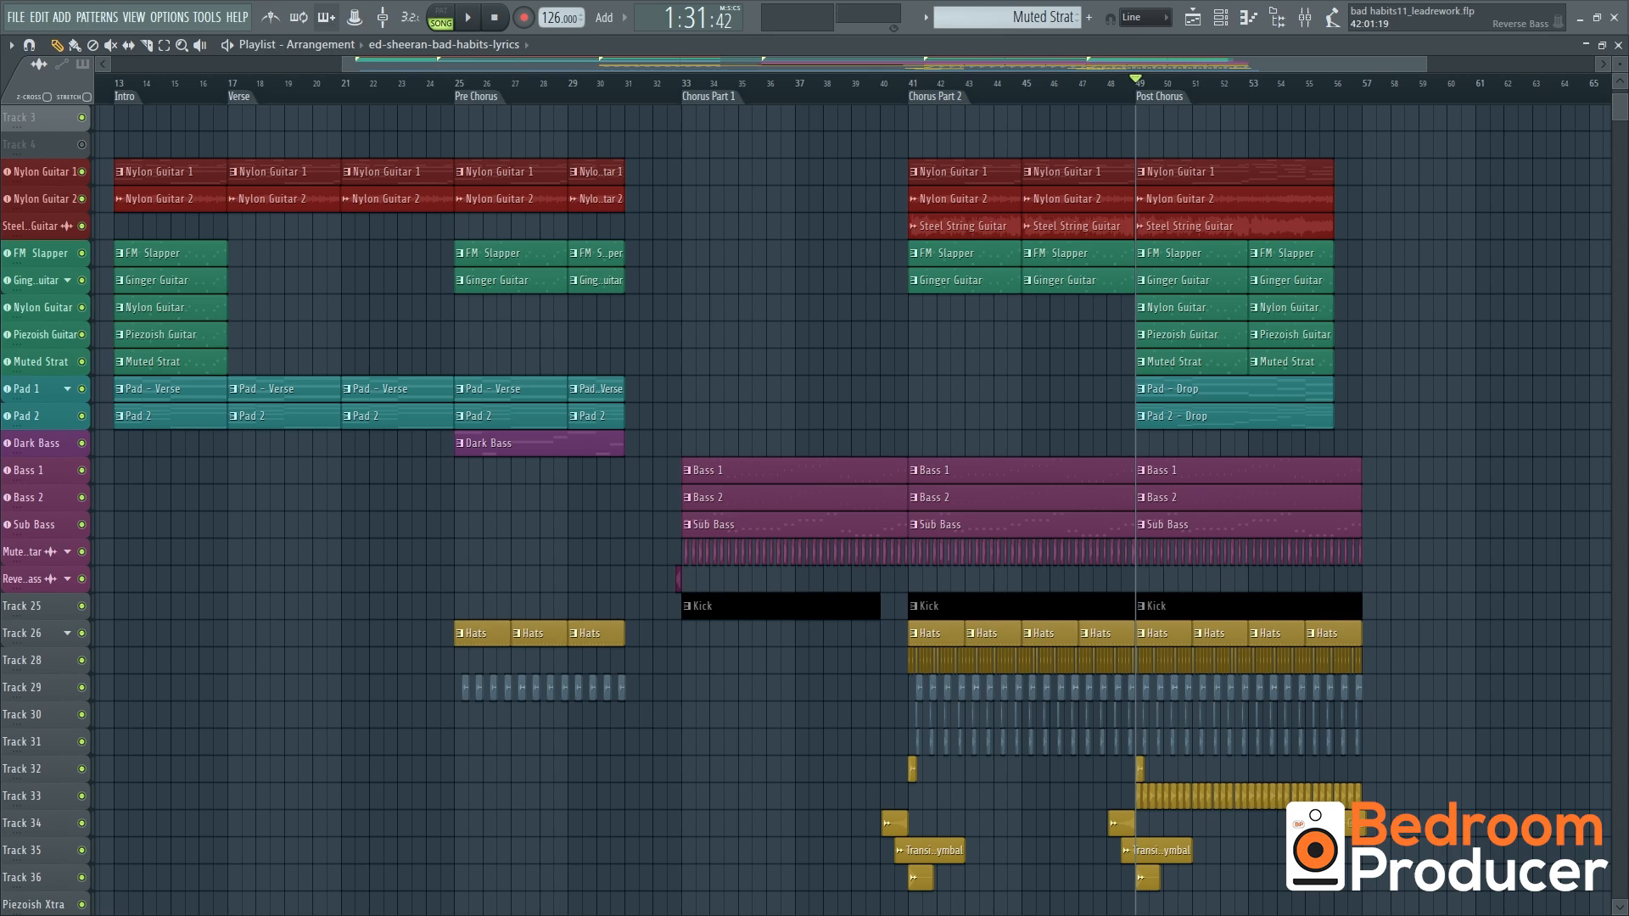
Select all the clips of the Post Chorus section in the playlist
{"action": "left_click_drag", "start_coordinate": [1143, 124], "coordinate": [1402, 814]}
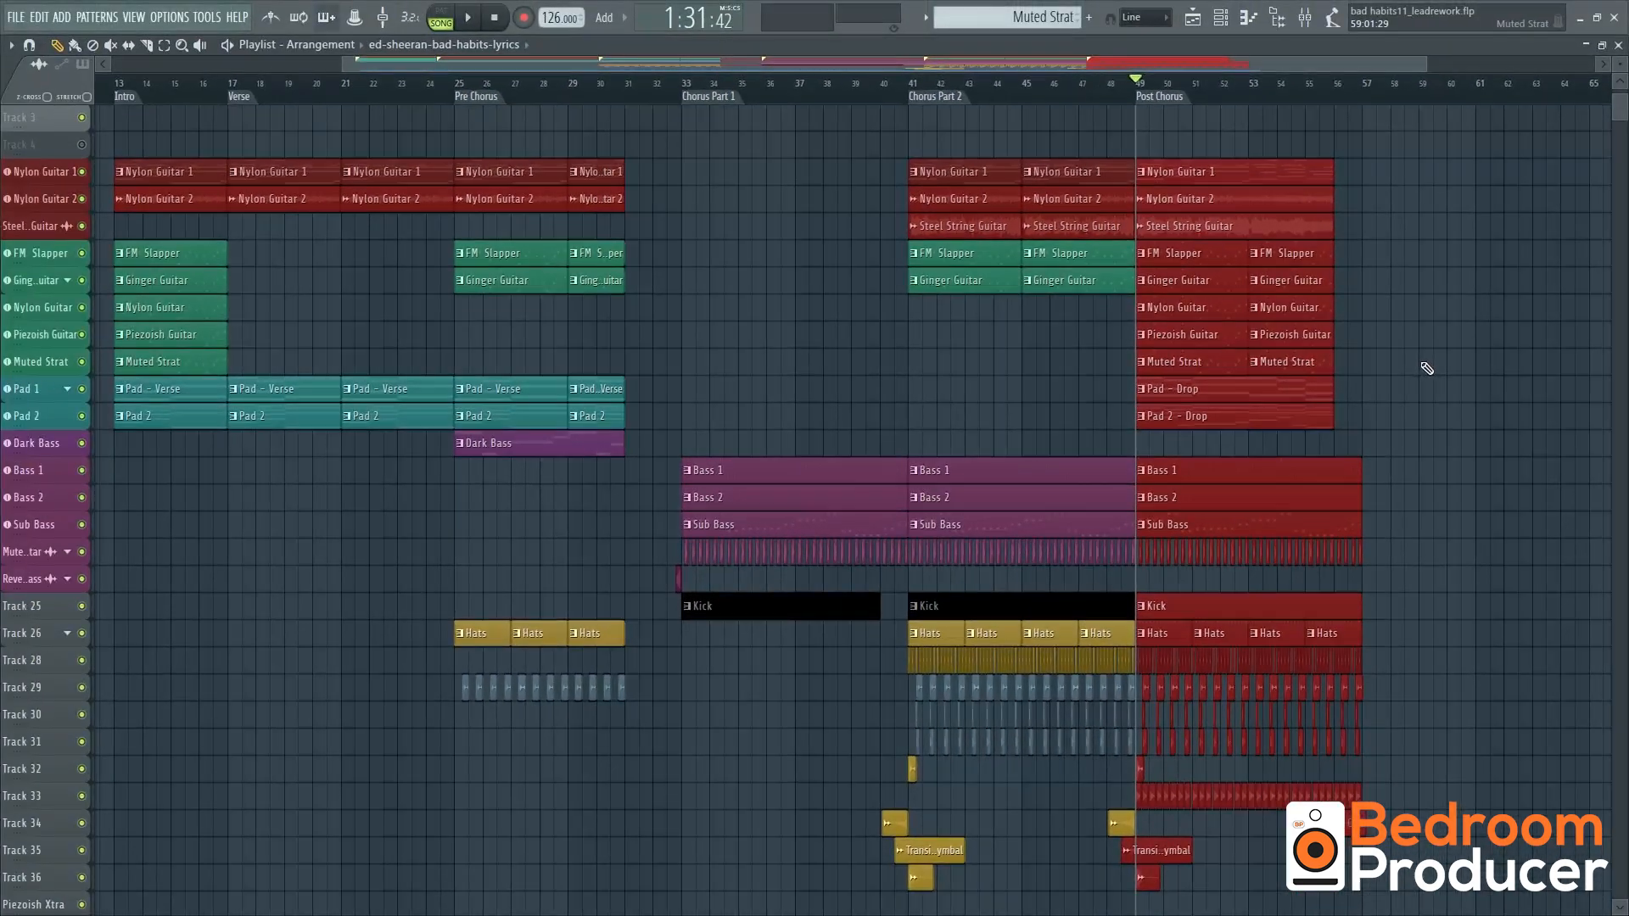
{"action": "left_click_drag", "start_coordinate": [174, 395], "coordinate": [629, 424]}
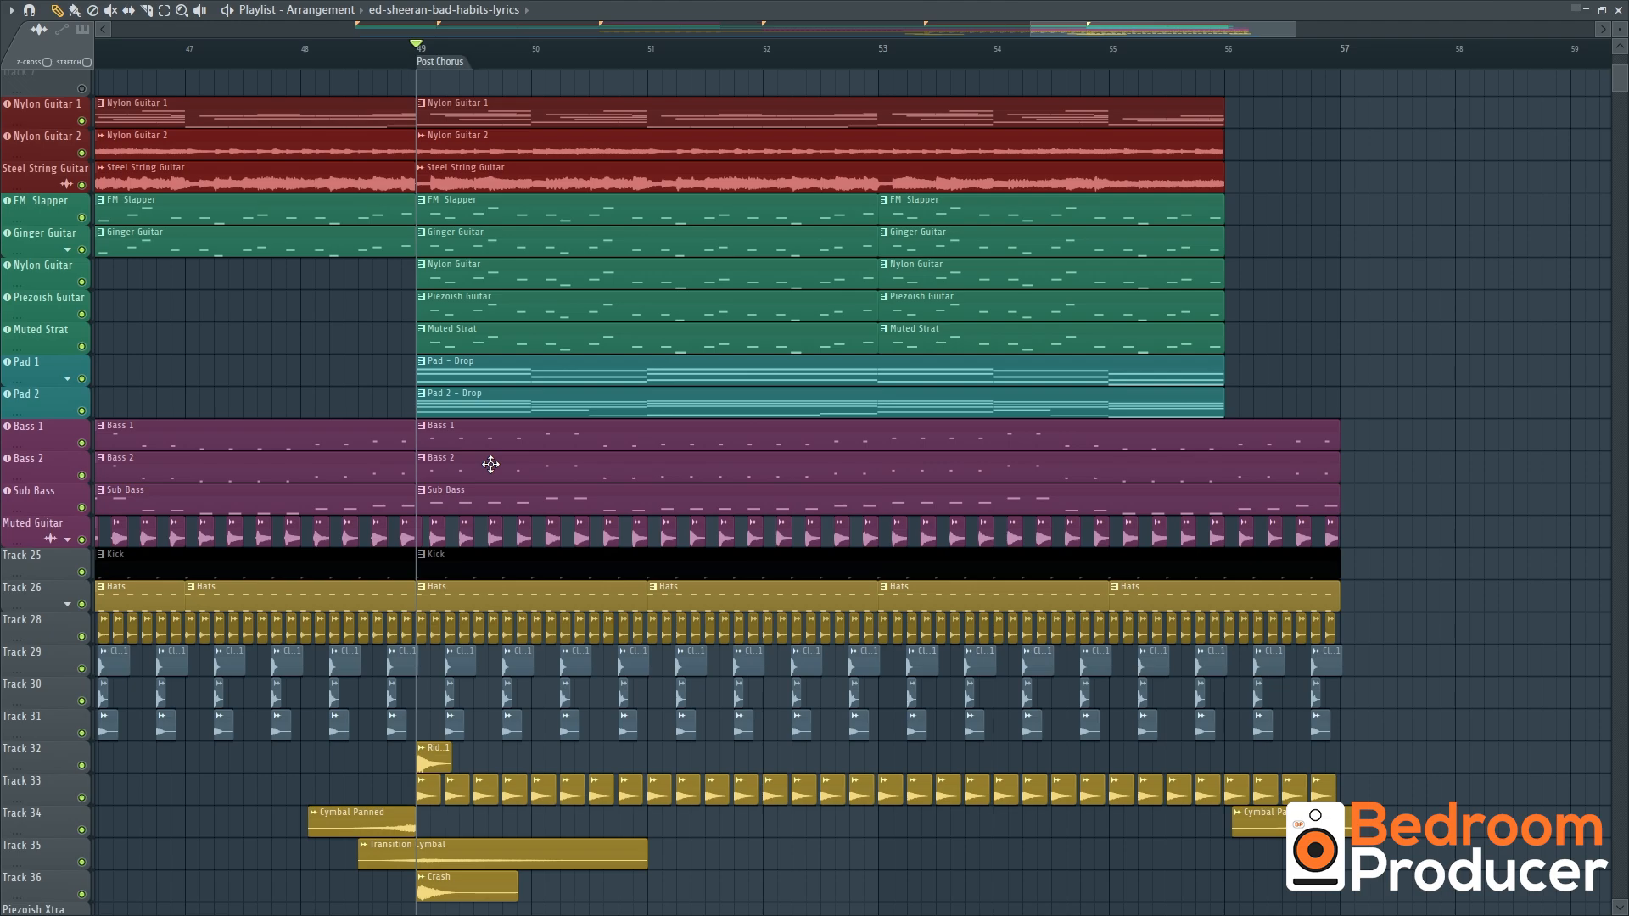
Insert an empty track above each of the FM Slapper, Pad 1, Bass 1 and Kick tracks to separate the instrument groups
{"action": "right_click", "coordinate": [48, 214]}
{"action": "left_click", "coordinate": [85, 511]}
{"action": "right_click", "coordinate": [55, 403]}
{"action": "left_click", "coordinate": [90, 700]}
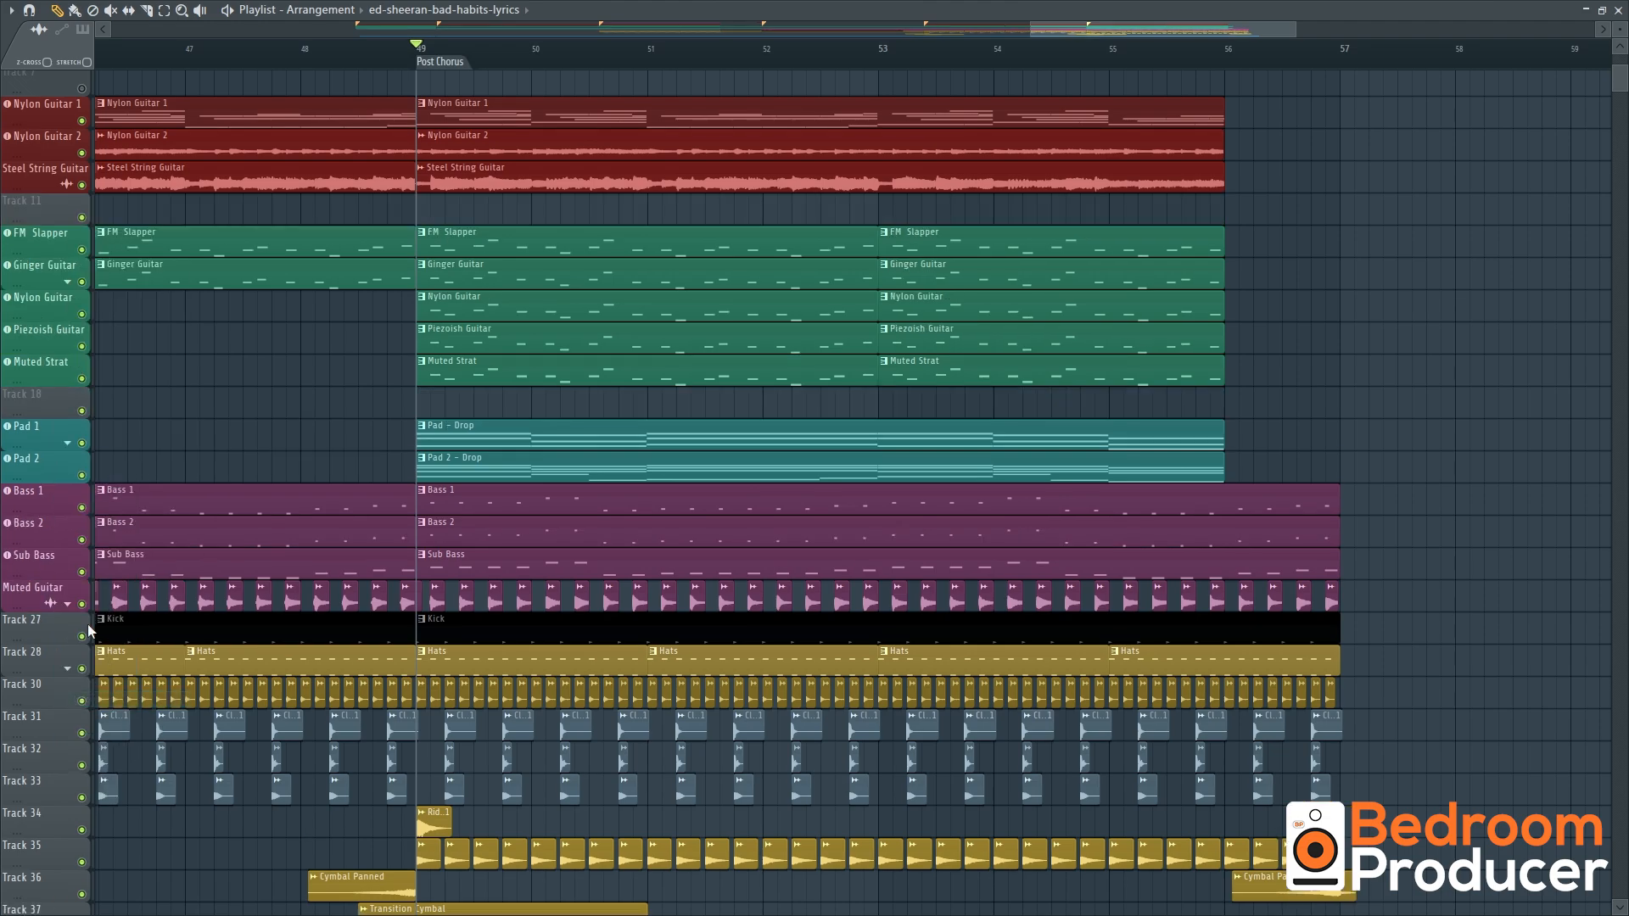
{"action": "right_click", "coordinate": [50, 499]}
{"action": "left_click", "coordinate": [87, 797]}
{"action": "right_click", "coordinate": [49, 662]}
{"action": "left_click", "coordinate": [89, 838]}
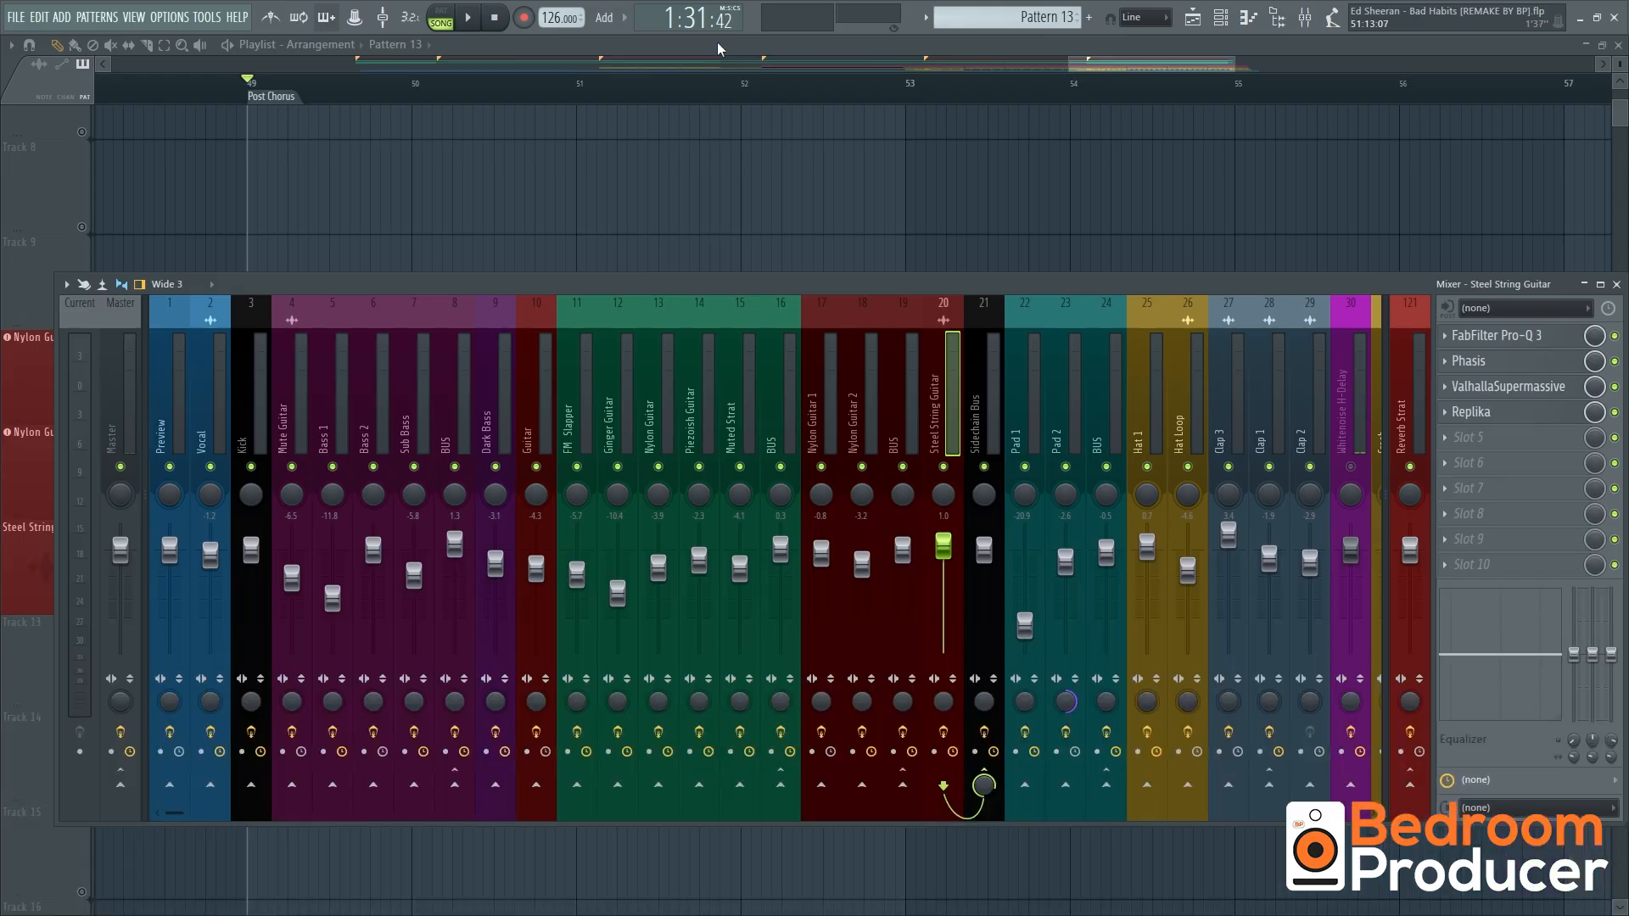
Show the pad bus channel in the mixer while the Post Chorus pads play, then hide the mixer
{"action": "left_click", "coordinate": [717, 40]}
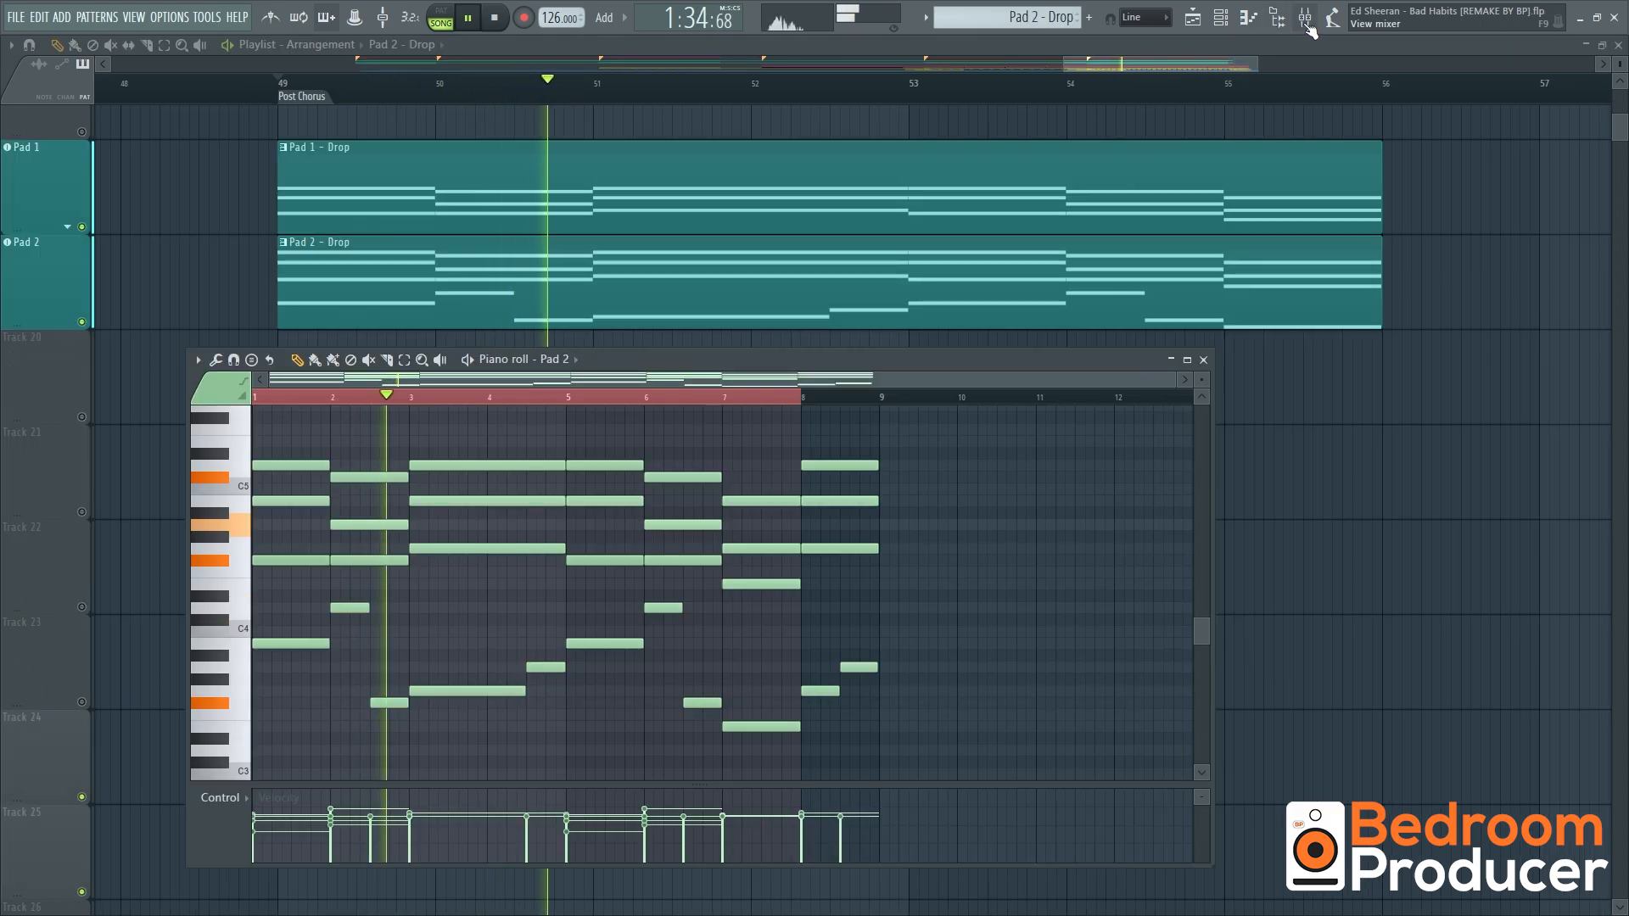
{"action": "left_click", "coordinate": [1305, 19]}
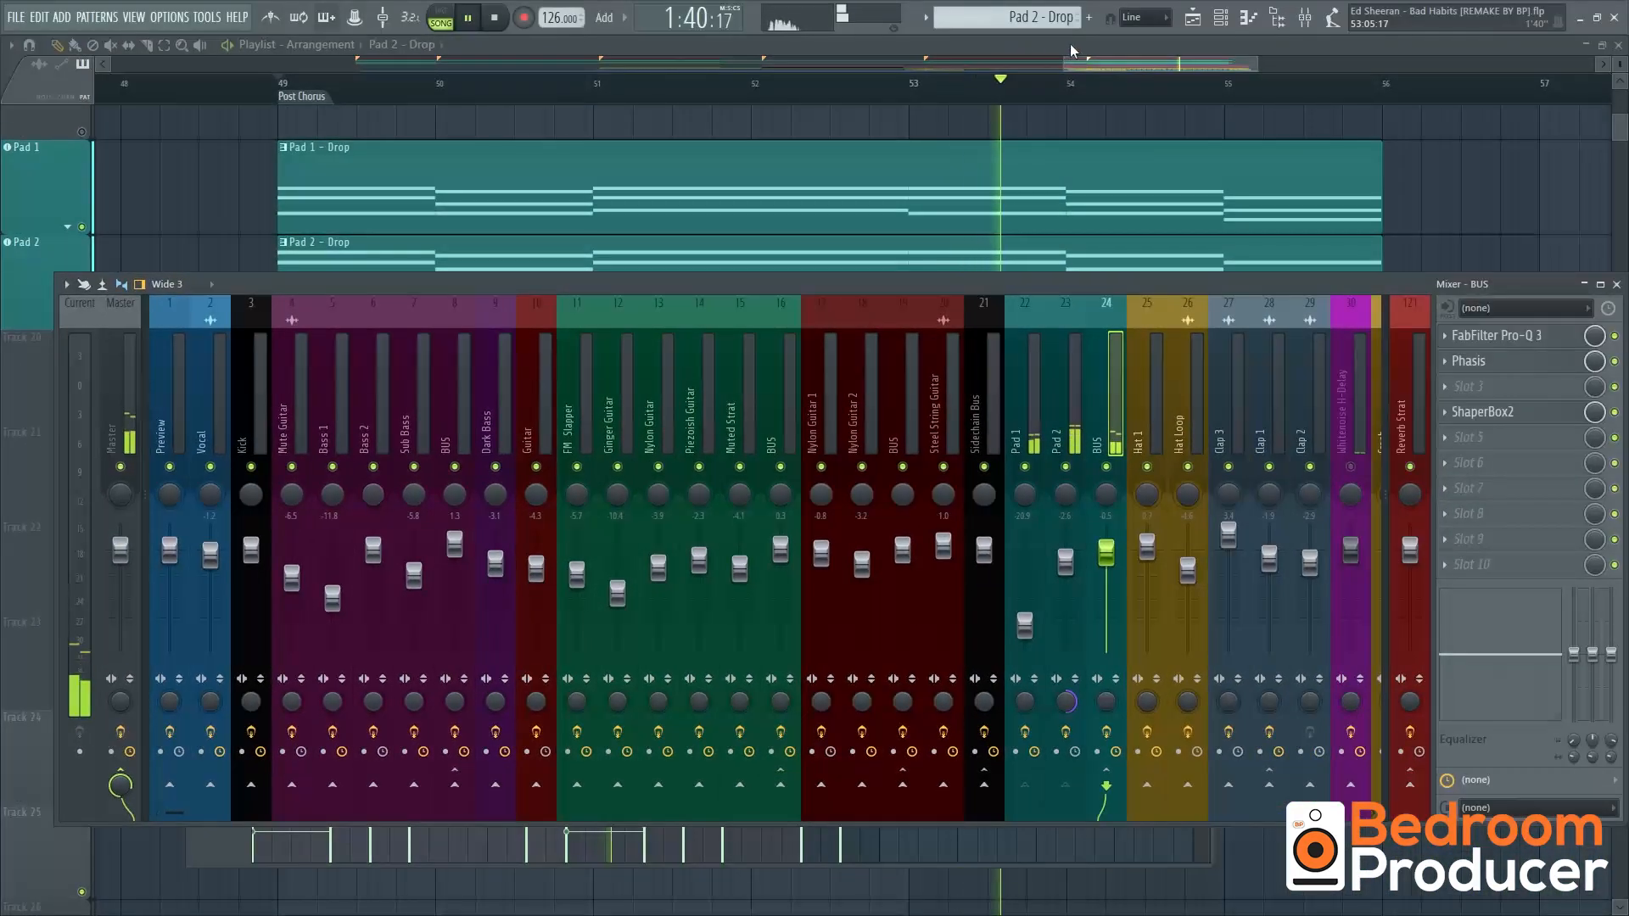
{"action": "key", "text": "F9"}
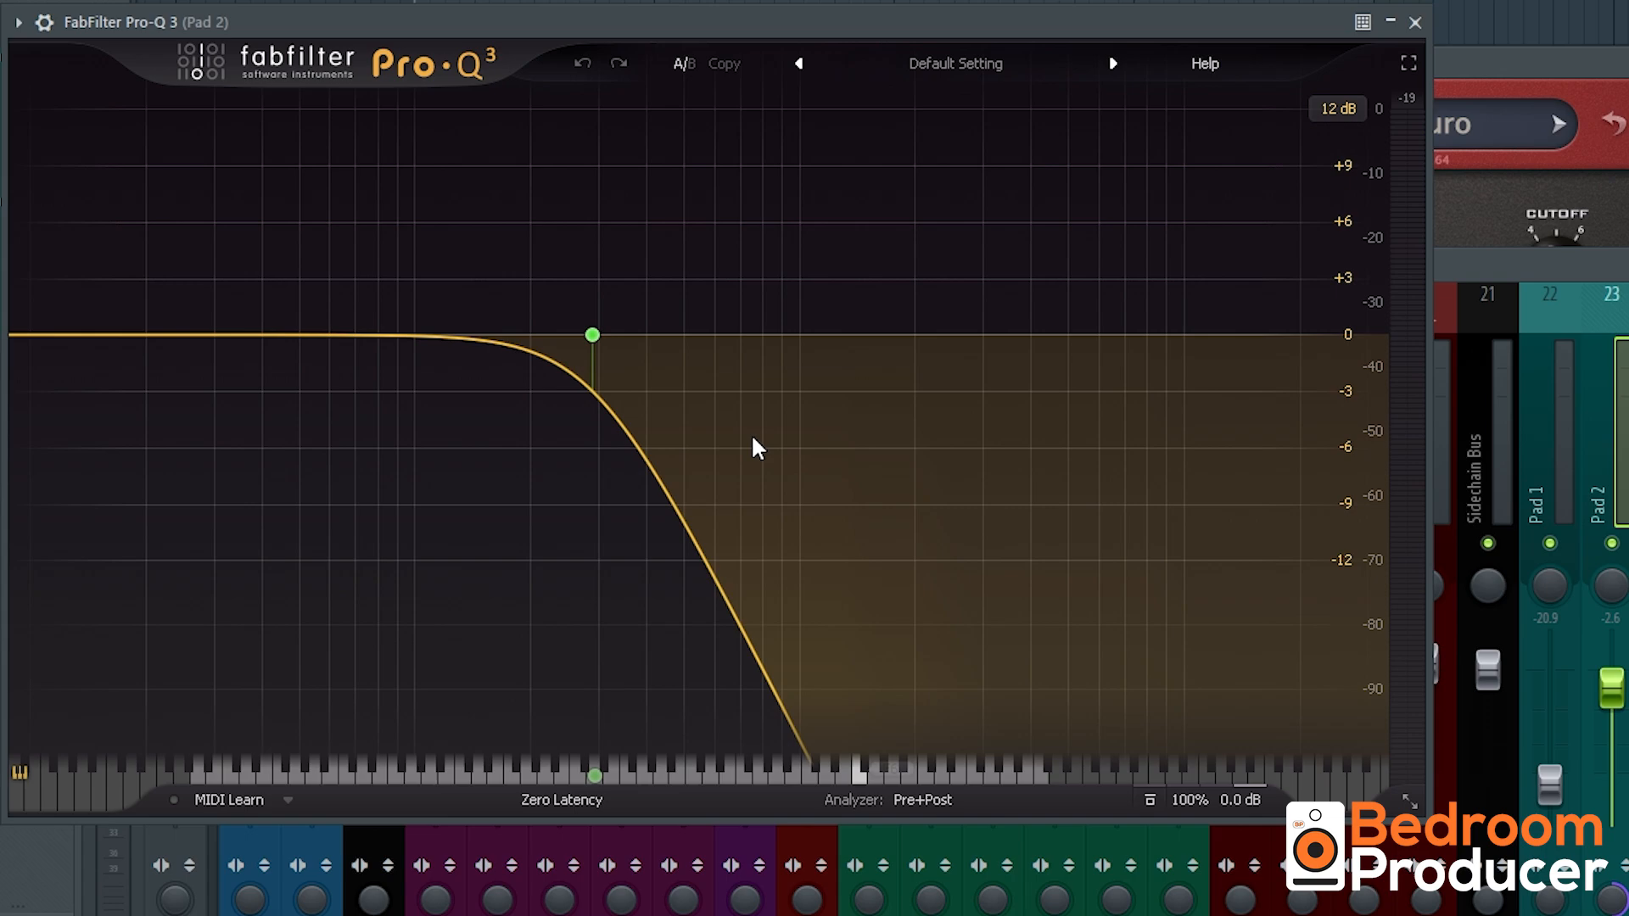
Inspect the FabFilter Pro-Q 3 equalizers on the Pad 1 and Pad 2 mixer channels
{"action": "mouse_move", "coordinate": [592, 340]}
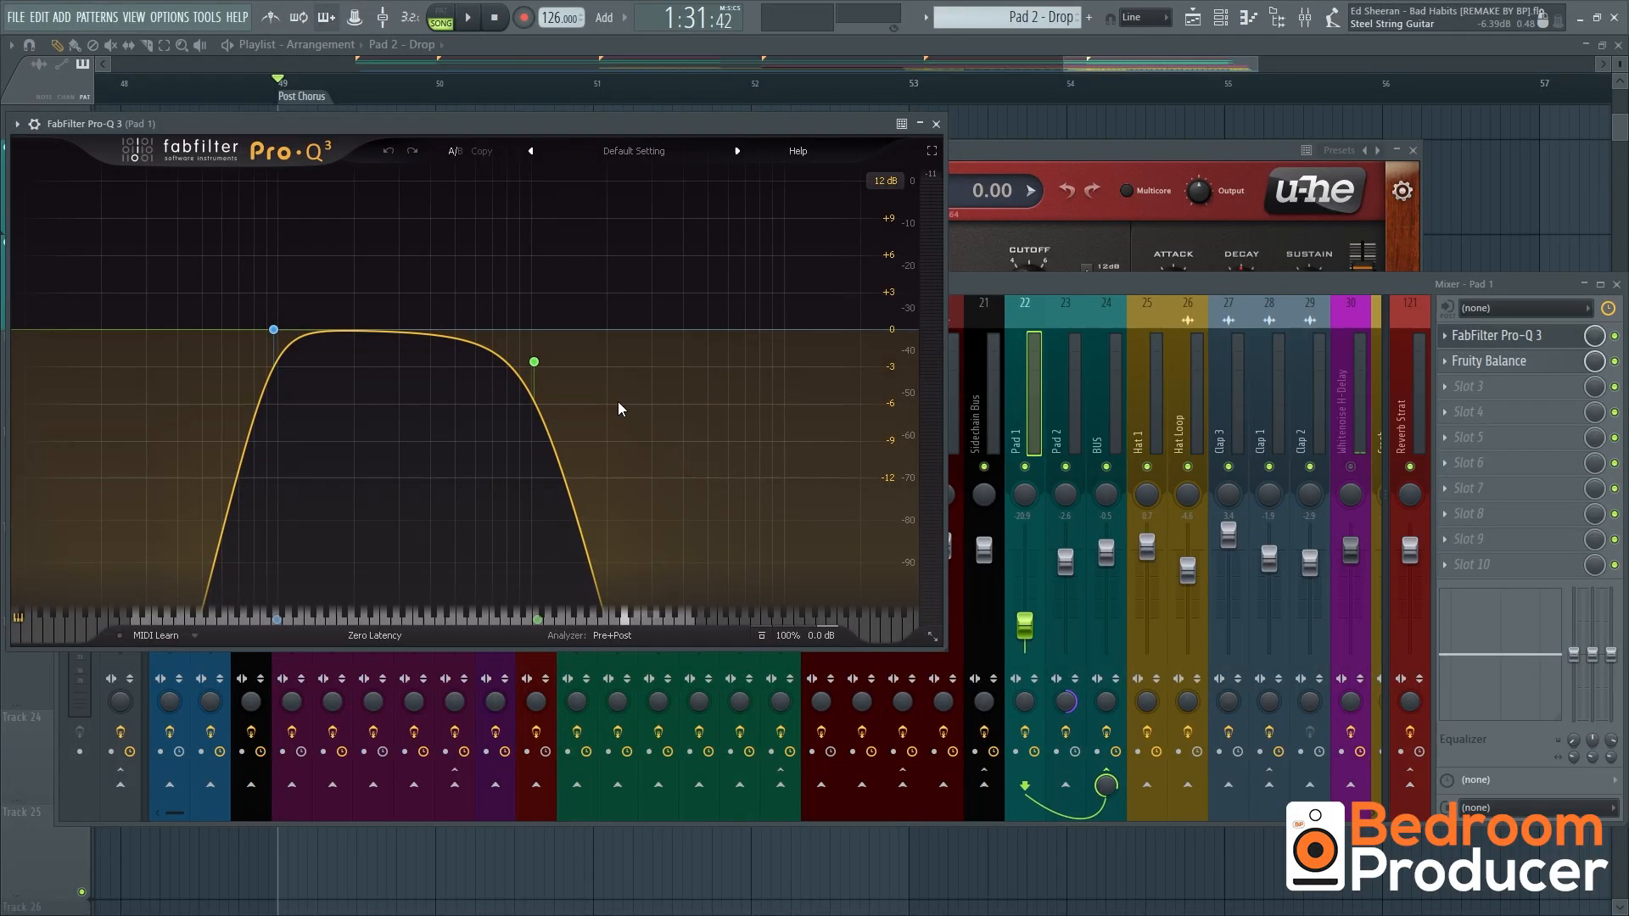
{"action": "left_click", "coordinate": [1522, 338]}
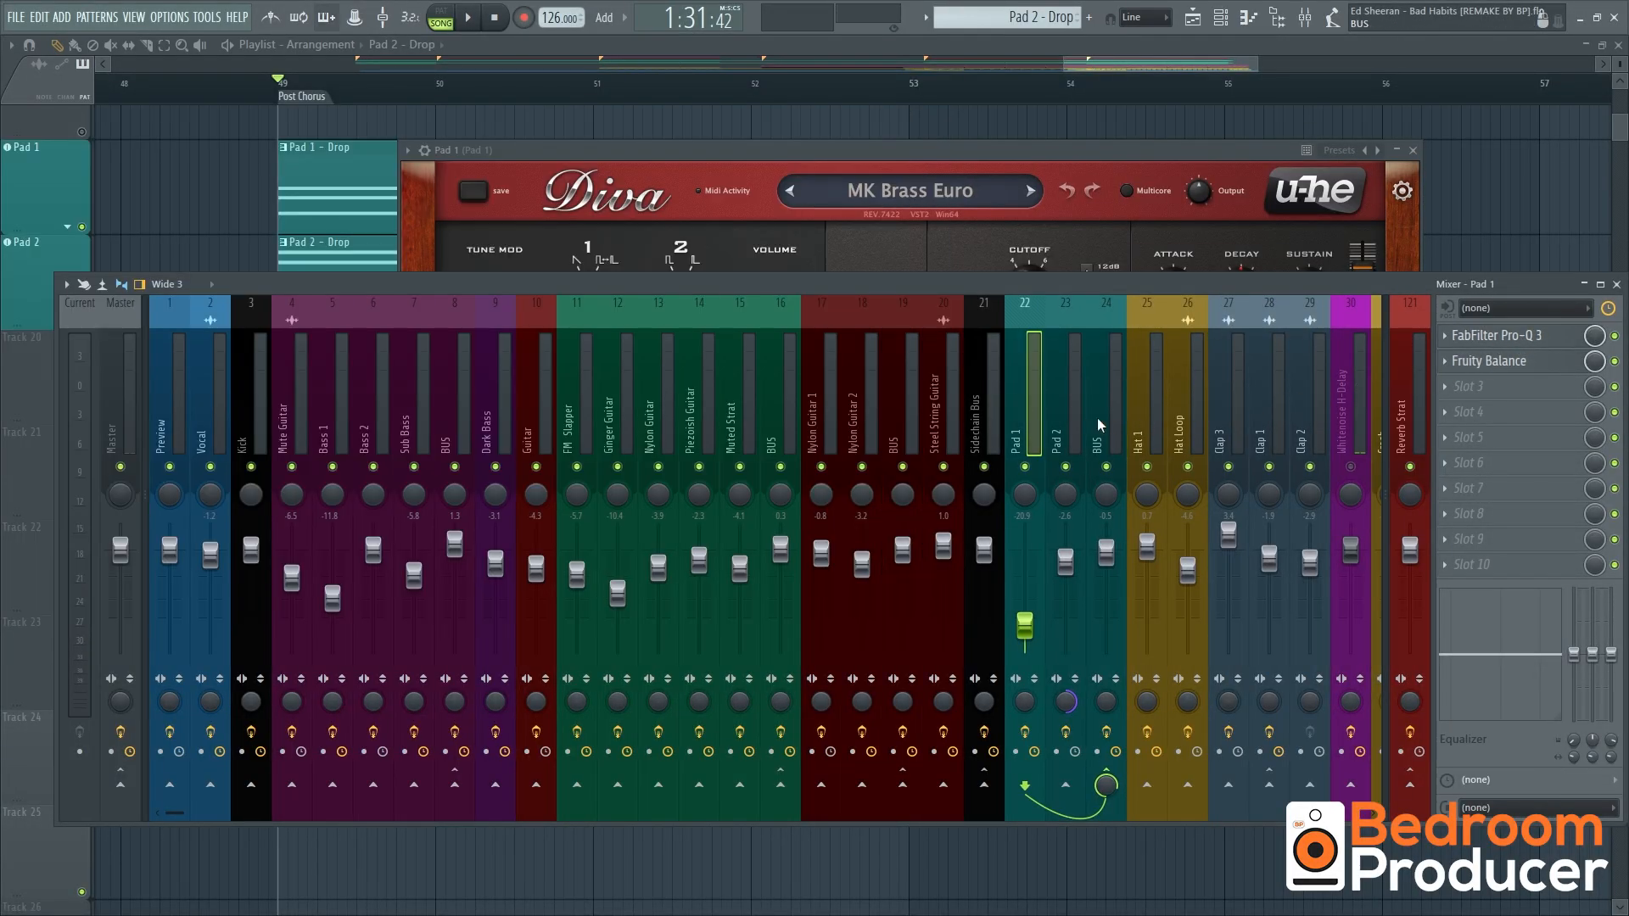
{"action": "left_click", "coordinate": [1067, 413]}
{"action": "left_click", "coordinate": [1511, 341]}
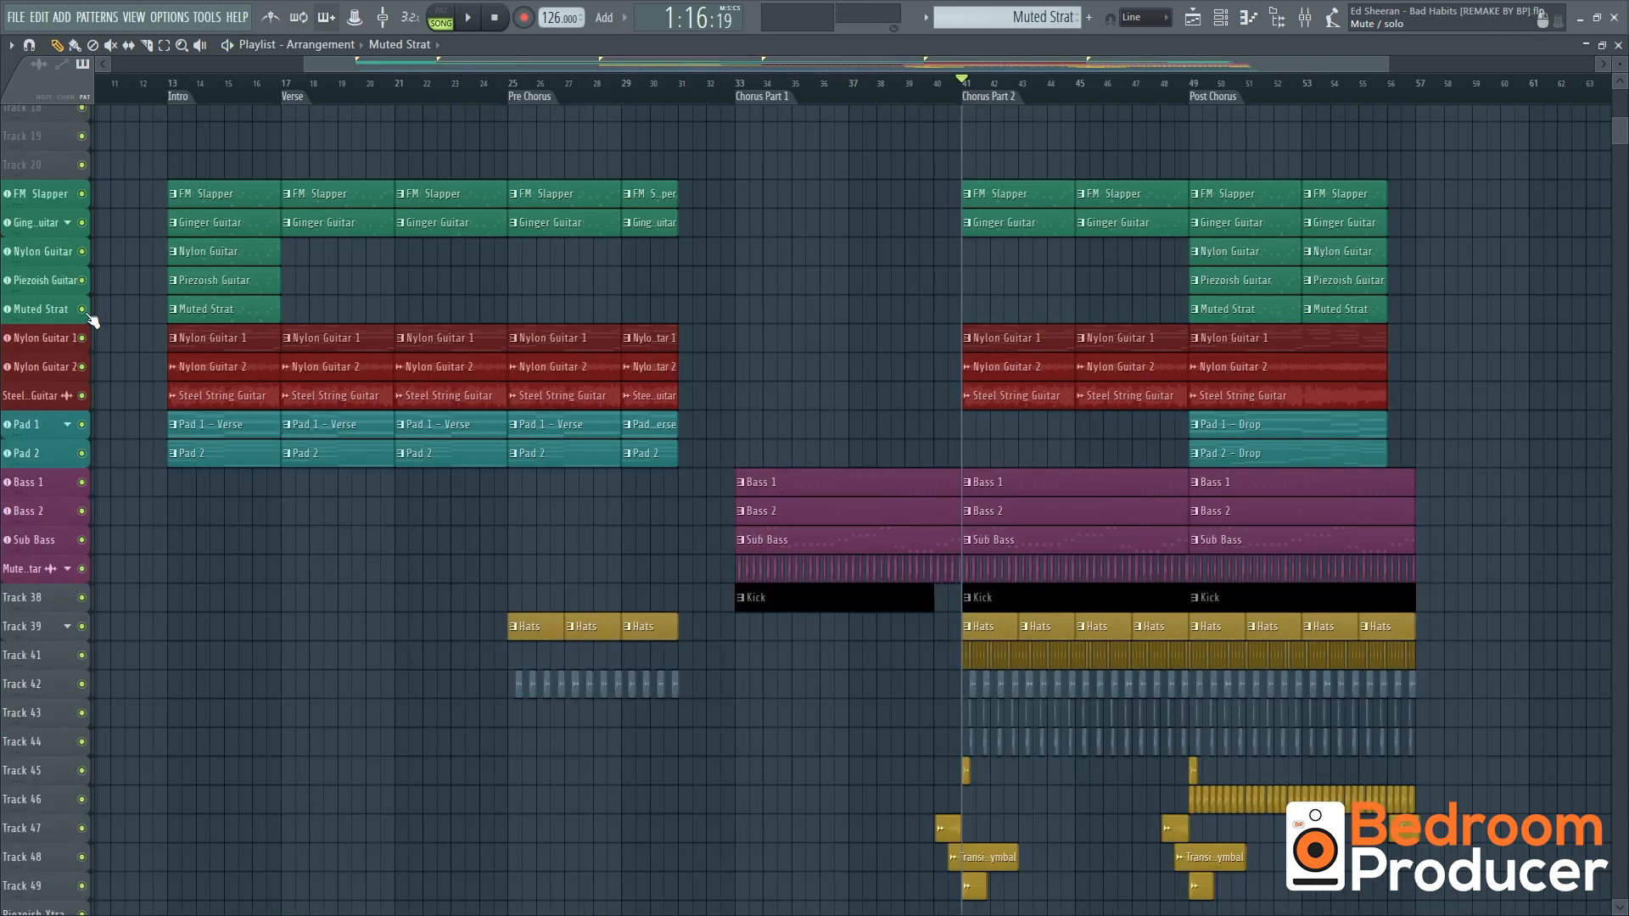
Isolate the FM Slapper and Ginger Guitar tracks and play them from the start of Chorus Part 2
{"action": "right_click", "coordinate": [86, 313]}
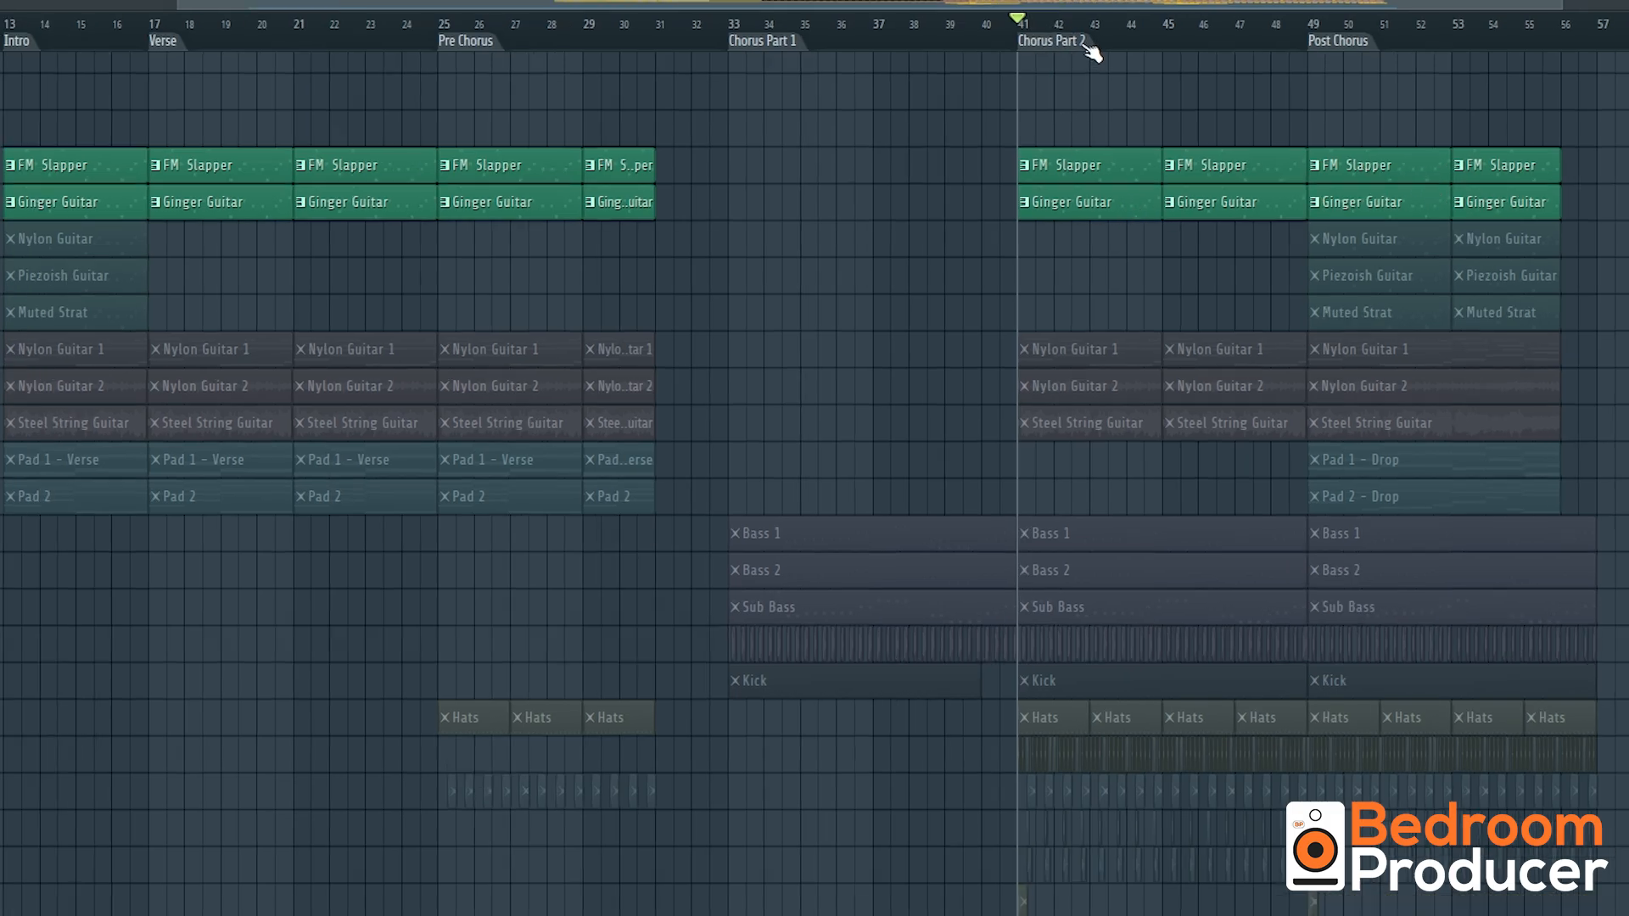
{"action": "key", "text": "space"}
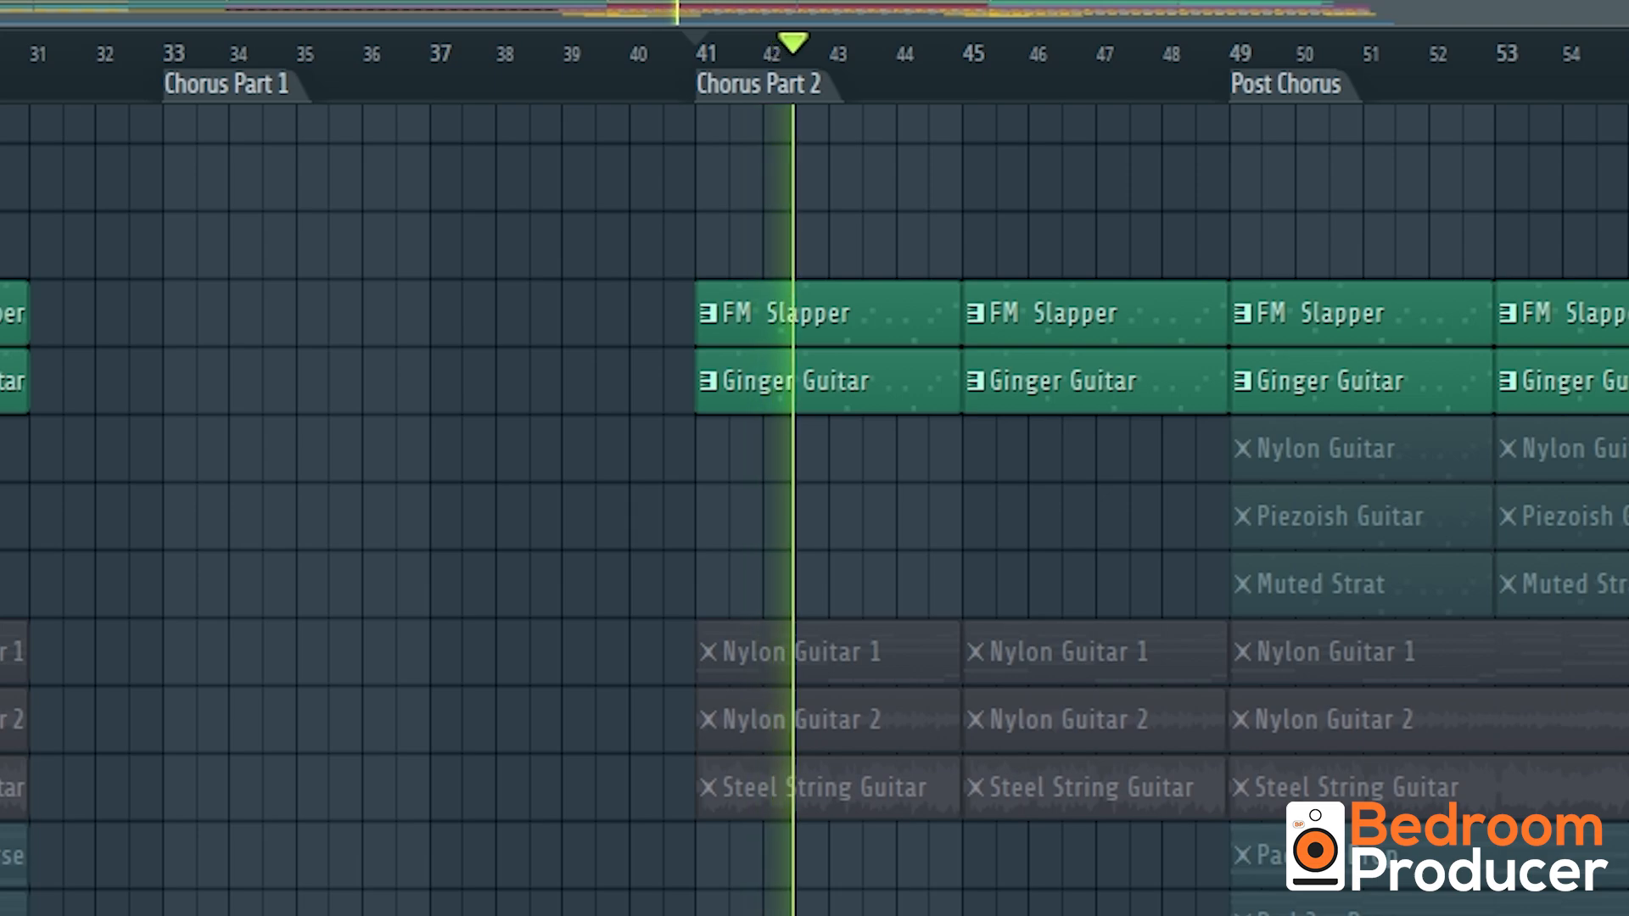
{"action": "key", "text": "space"}
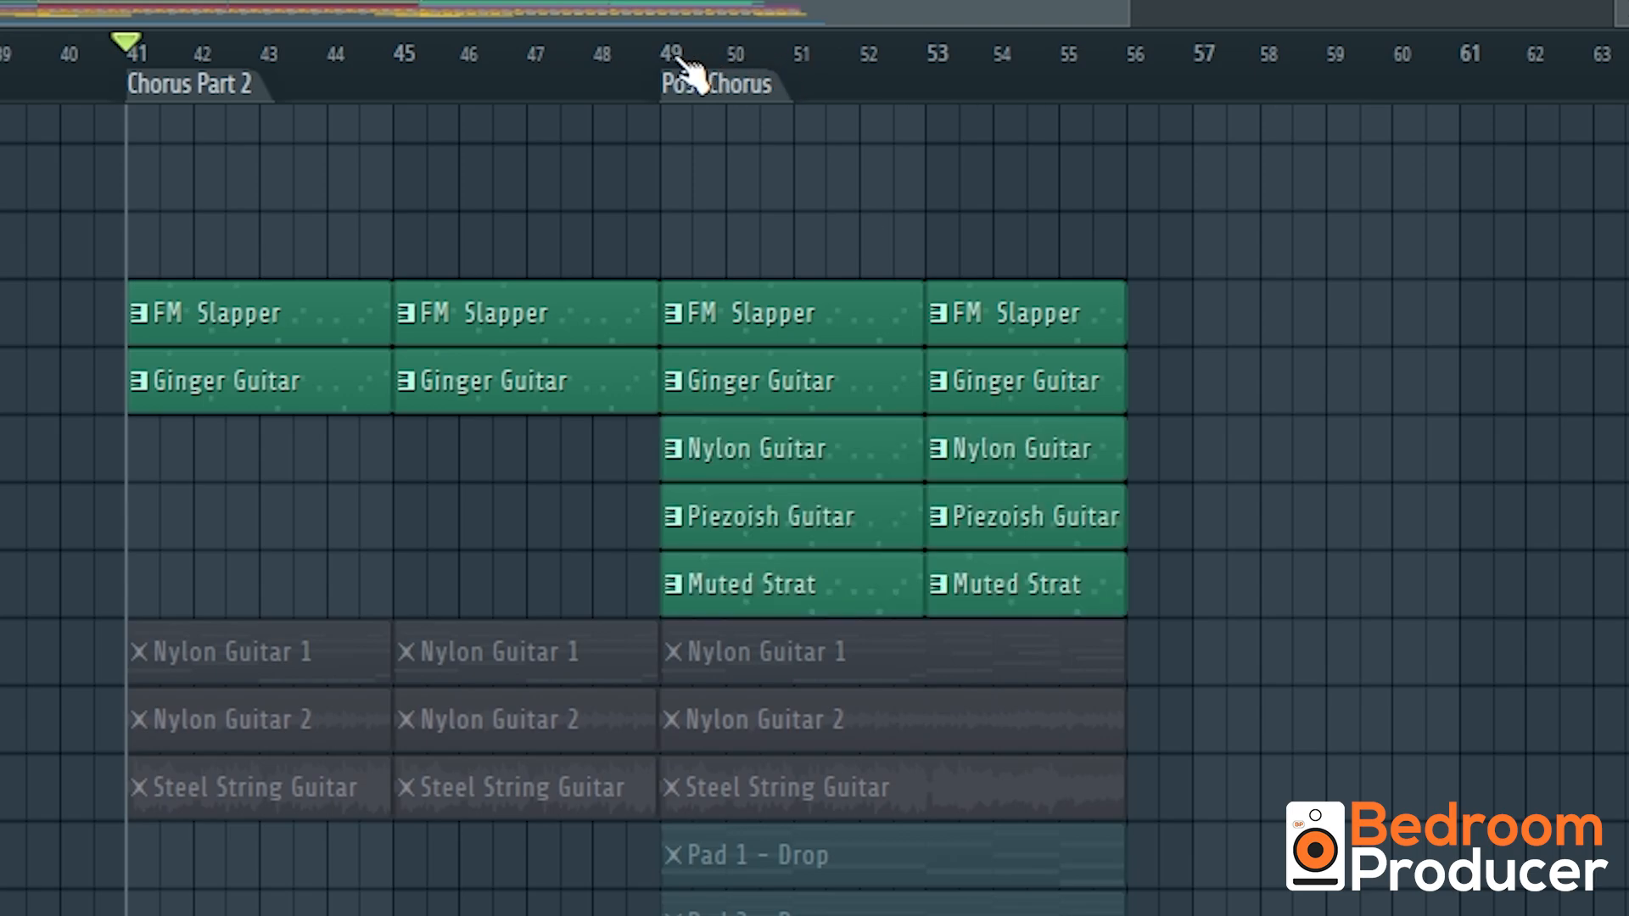
Play the Post Chorus from bar 49 with only Nylon Guitar, Piezoish Guitar and Muted Strat audible
{"action": "left_click", "coordinate": [670, 56]}
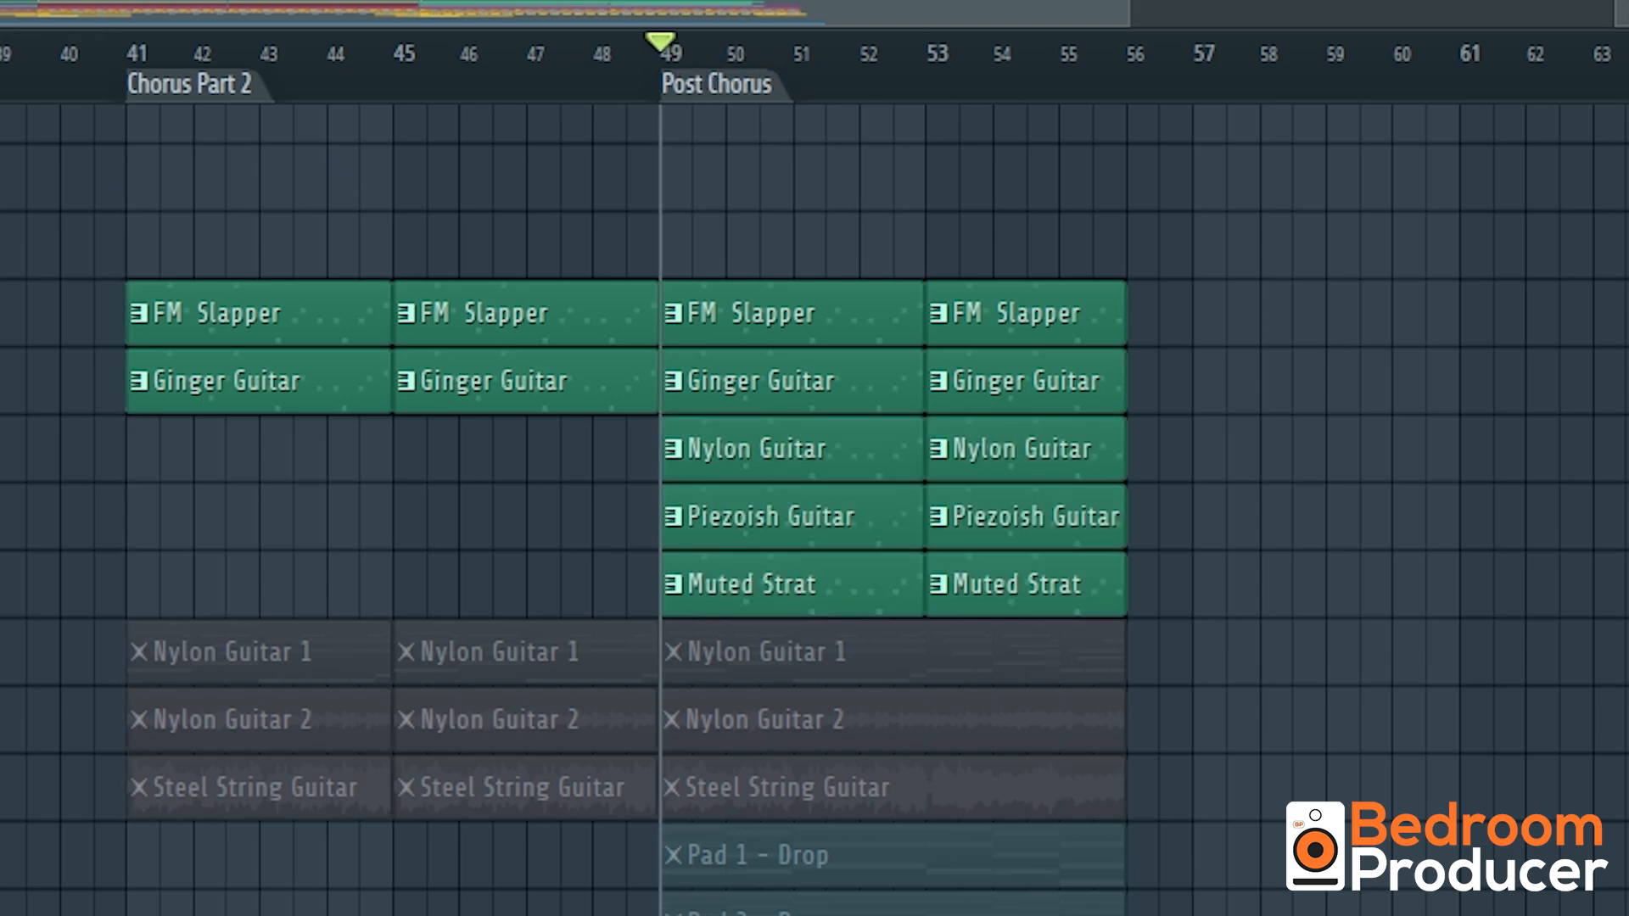
{"action": "key", "text": "space"}
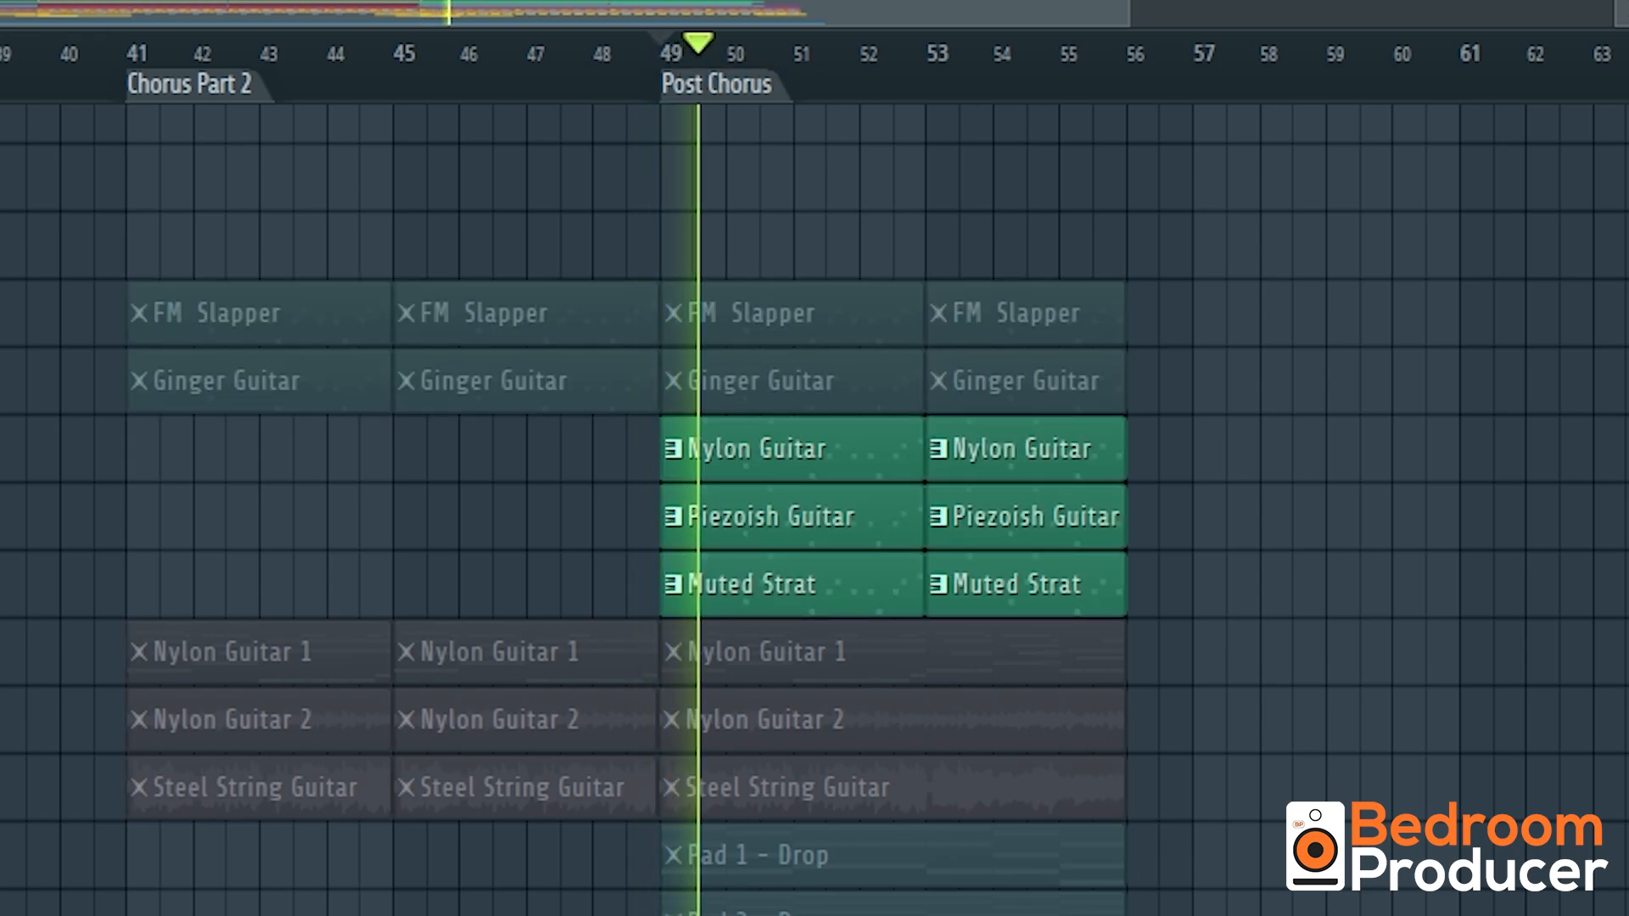
{"action": "key", "text": "space"}
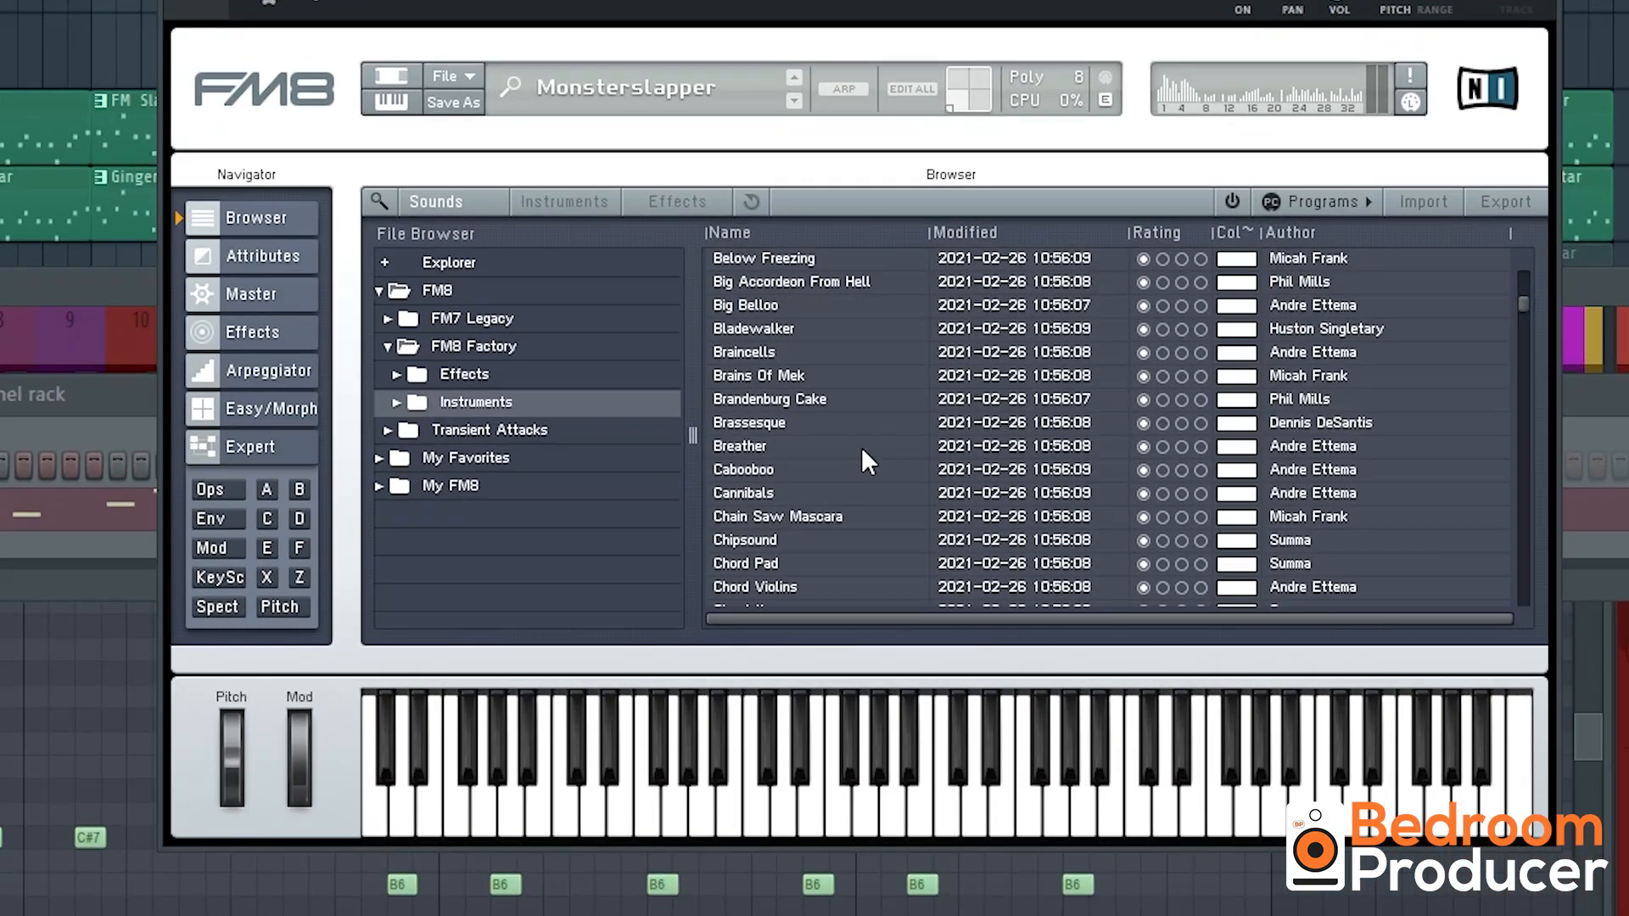
Look through the FM8 Factory instrument presets in the FM8 browser
{"action": "scroll", "coordinate": [867, 452], "scroll_direction": "down", "scroll_amount": 15}
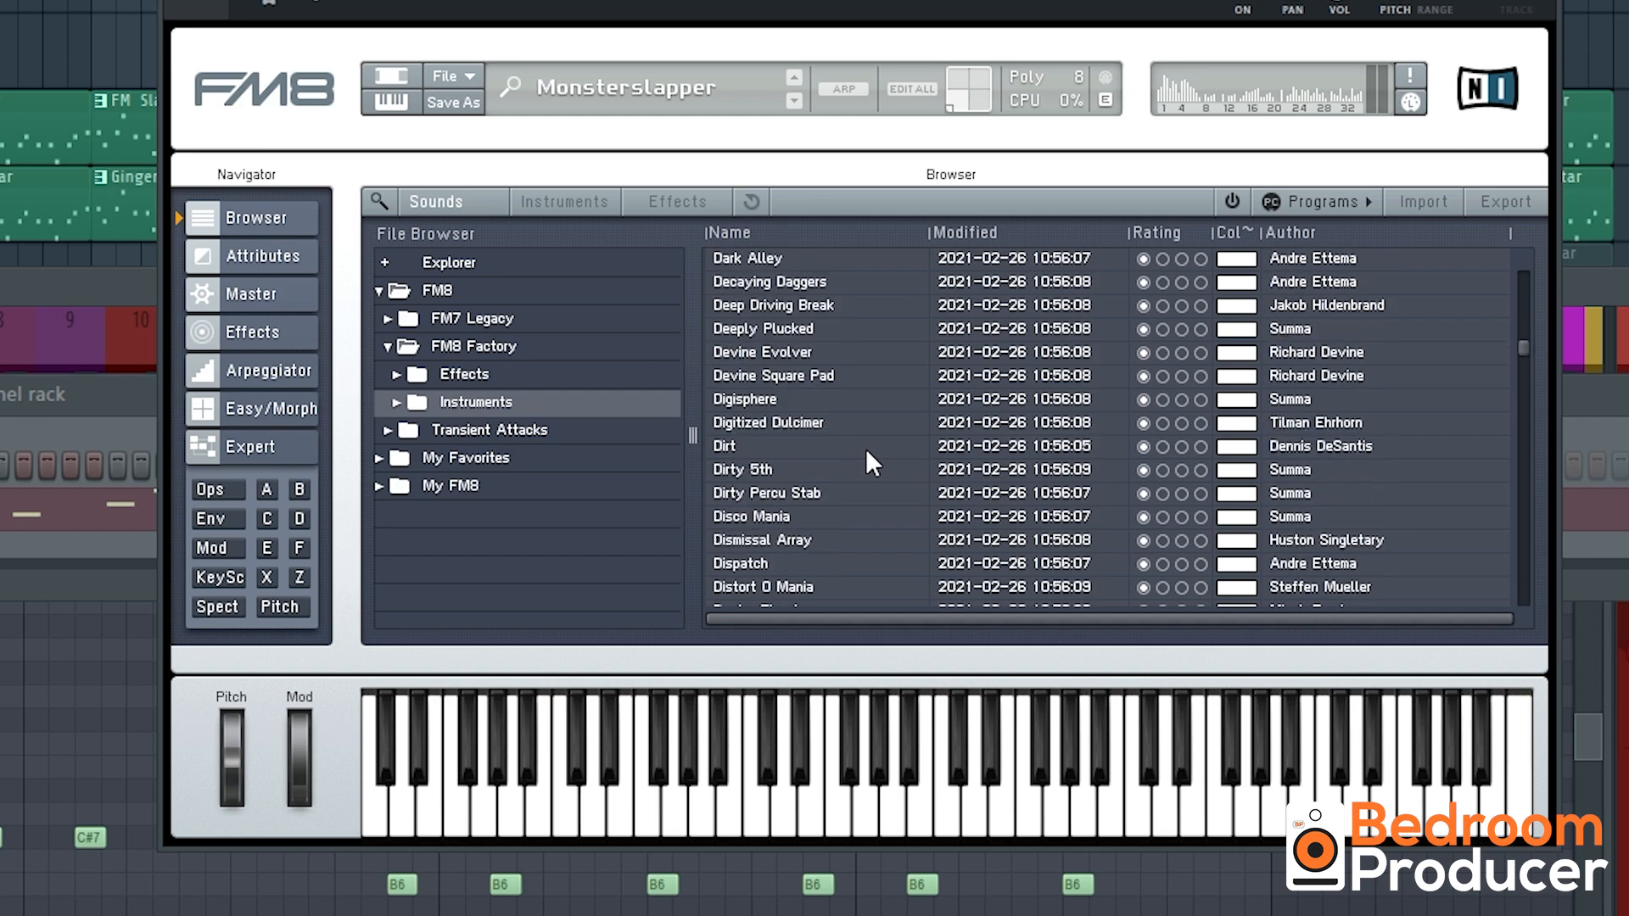
{"action": "scroll", "coordinate": [869, 448], "scroll_direction": "down", "scroll_amount": 10}
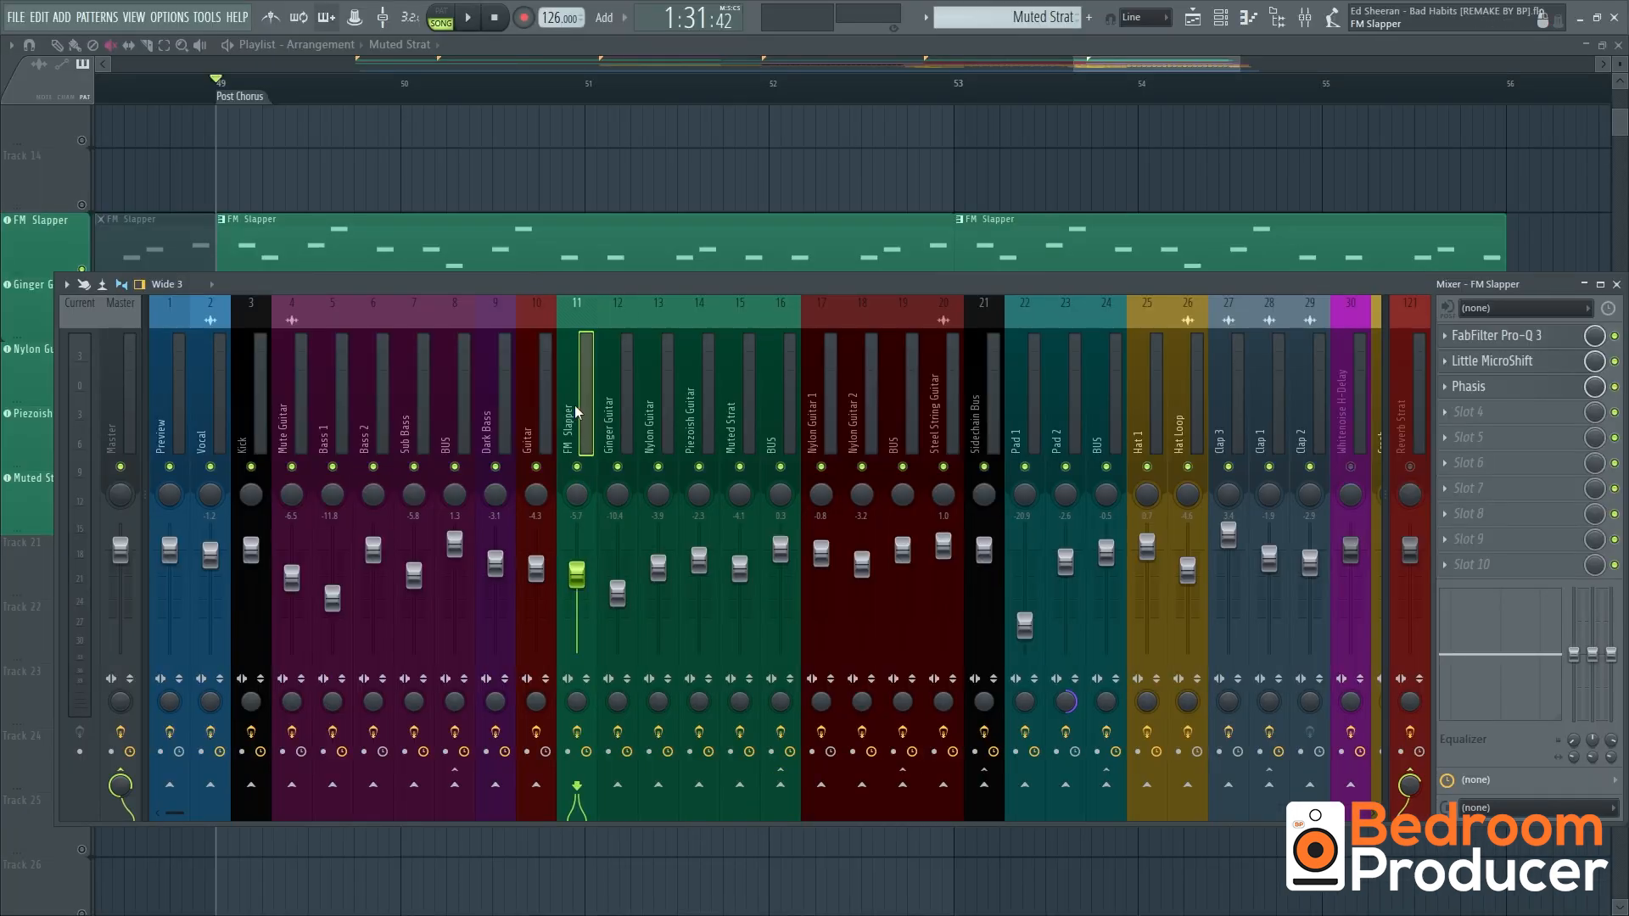
Review the mixer channels from FM Slapper to its bus and play the five Post Chorus lead tracks with processing
{"action": "left_click_drag", "start_coordinate": [576, 413], "coordinate": [772, 428]}
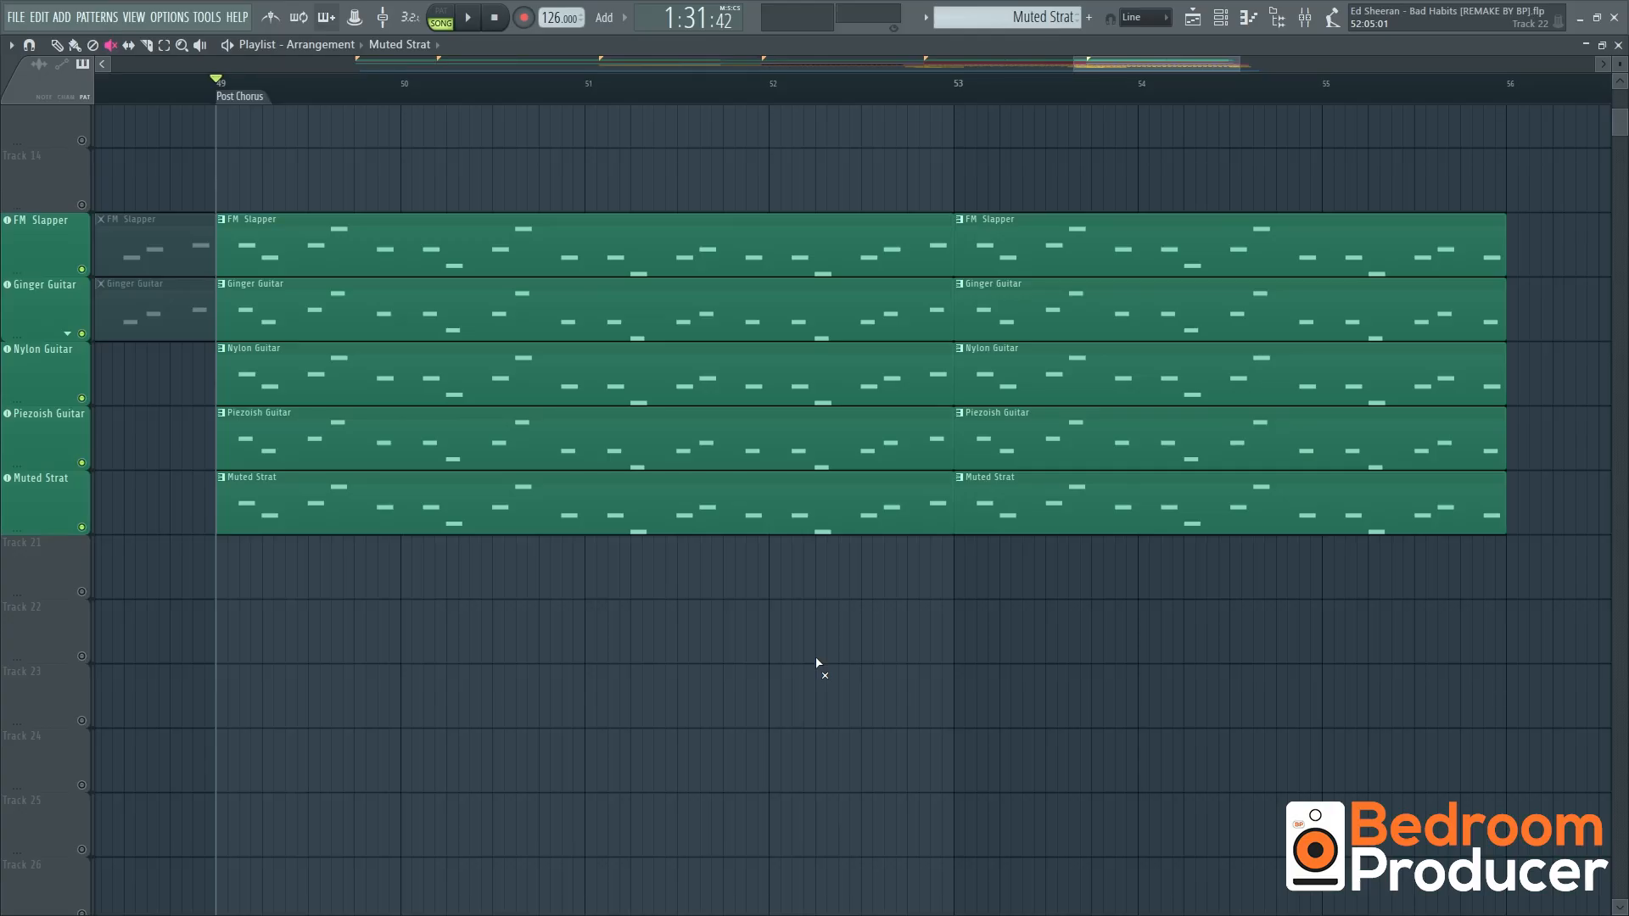
{"action": "key", "text": "space"}
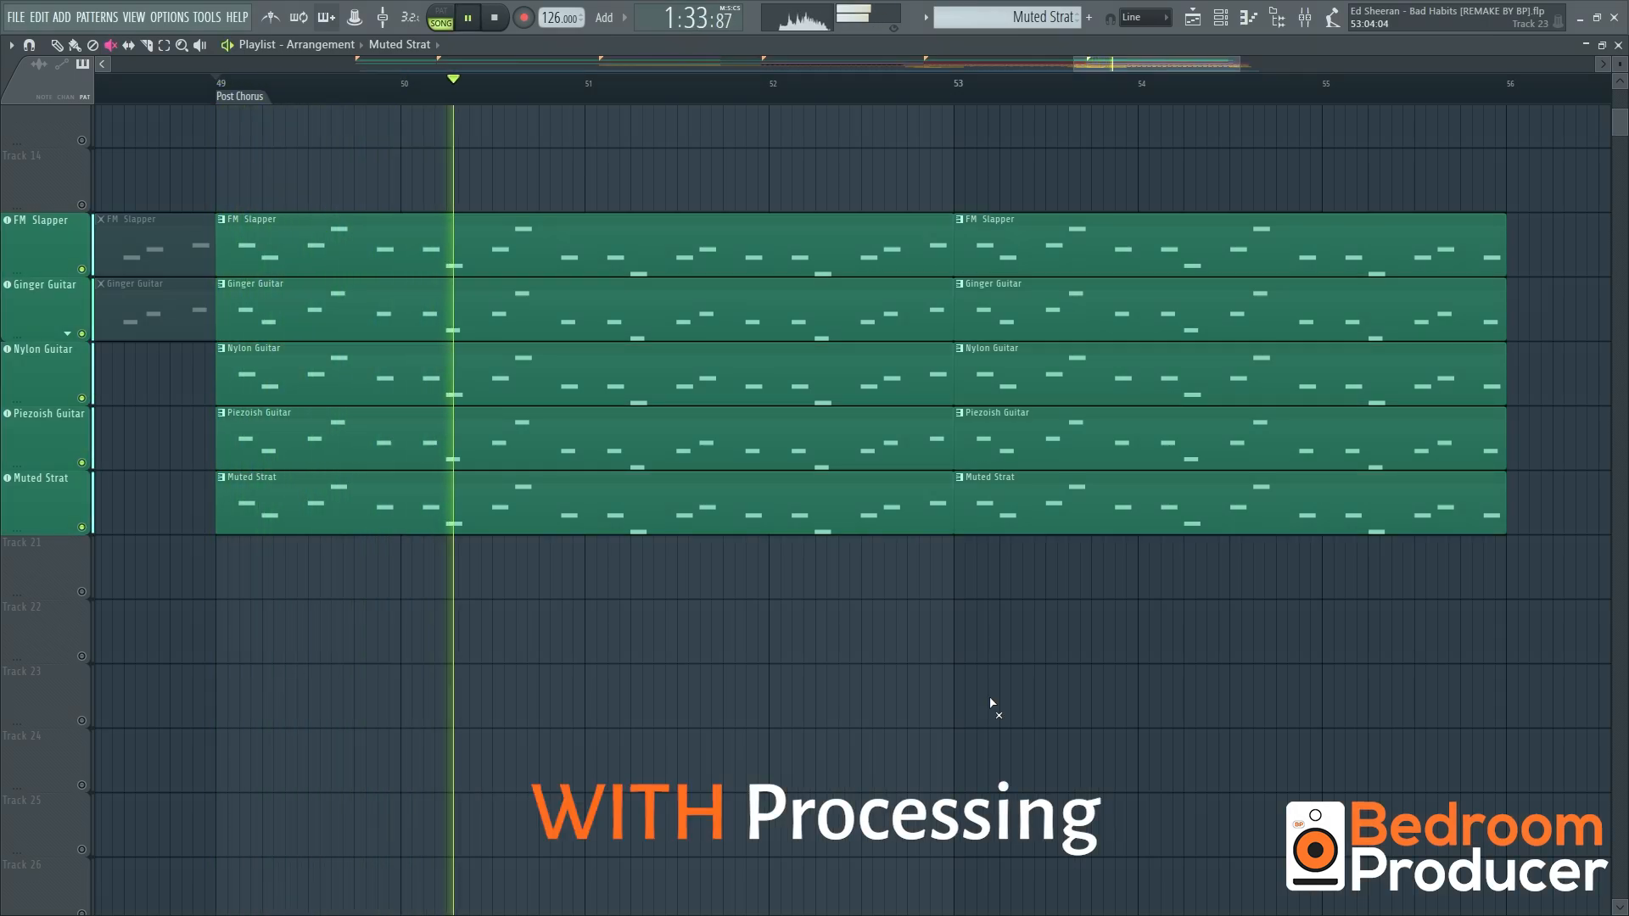
{"action": "key", "text": "space"}
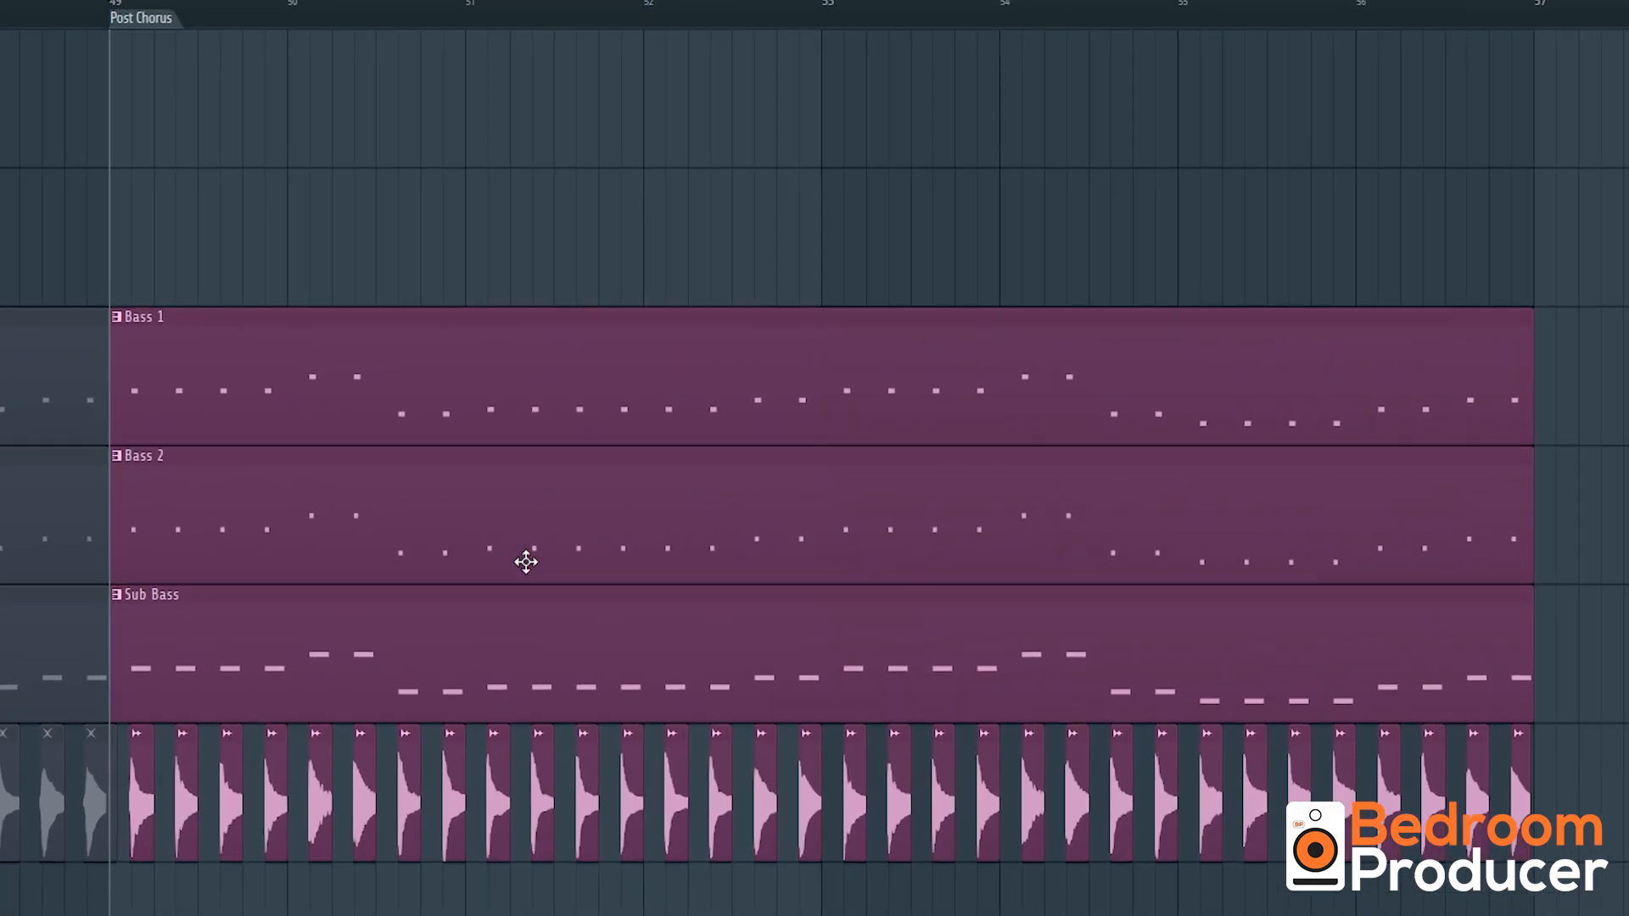
Play the Post Chorus with Bass 1, Bass 2, Sub Bass and Muted Guitar together
{"action": "key", "text": "space"}
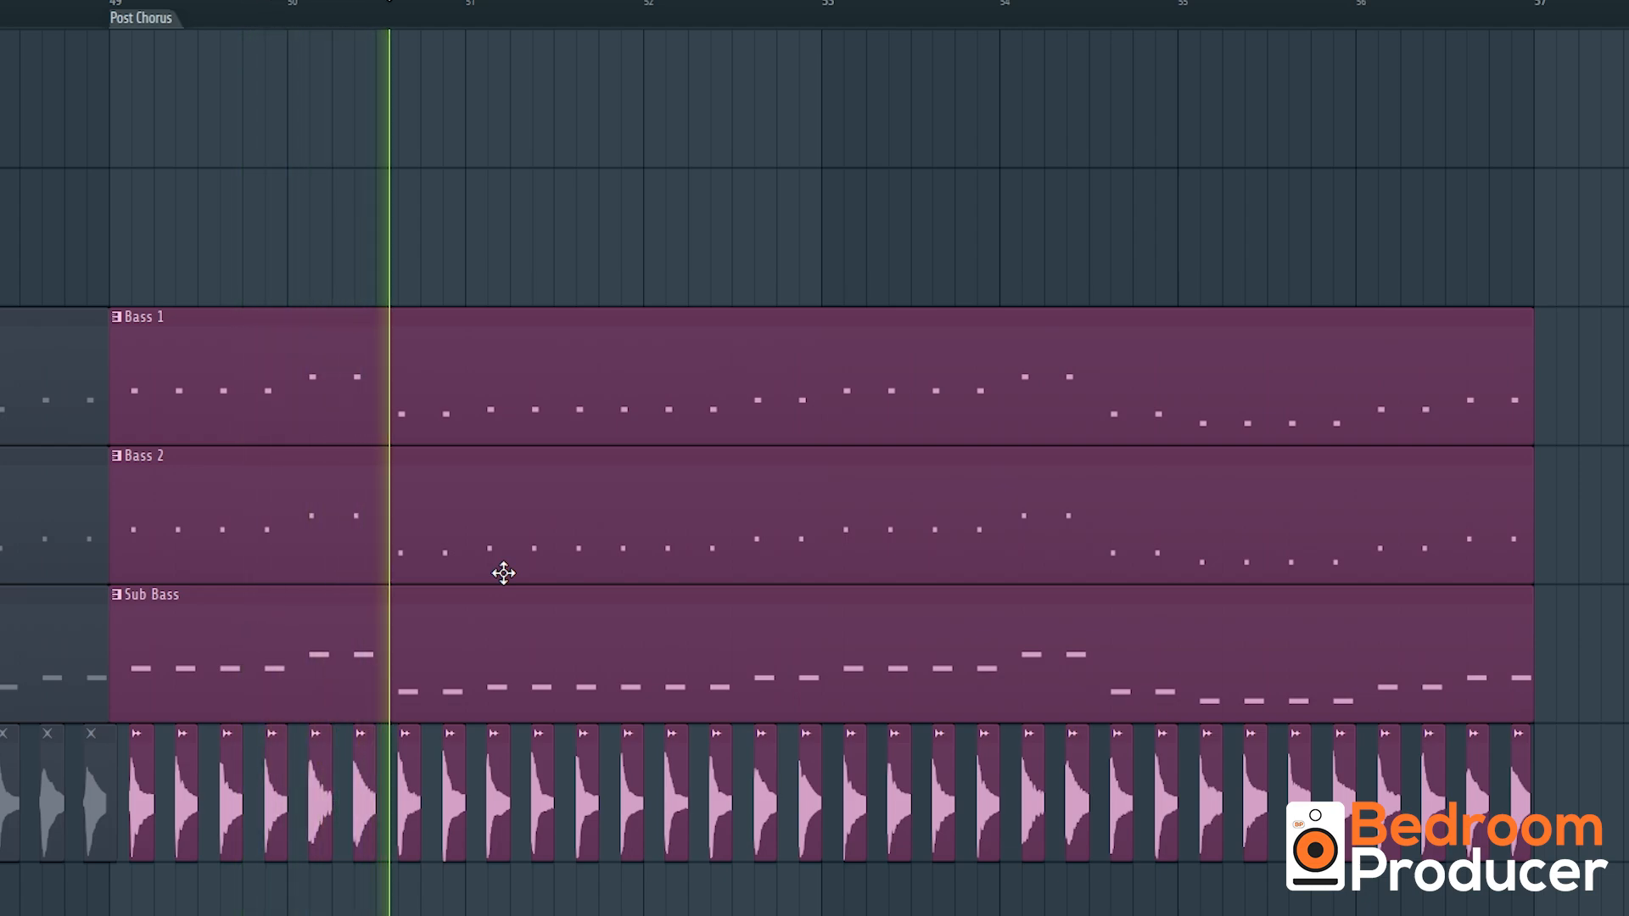
{"action": "key", "text": "space"}
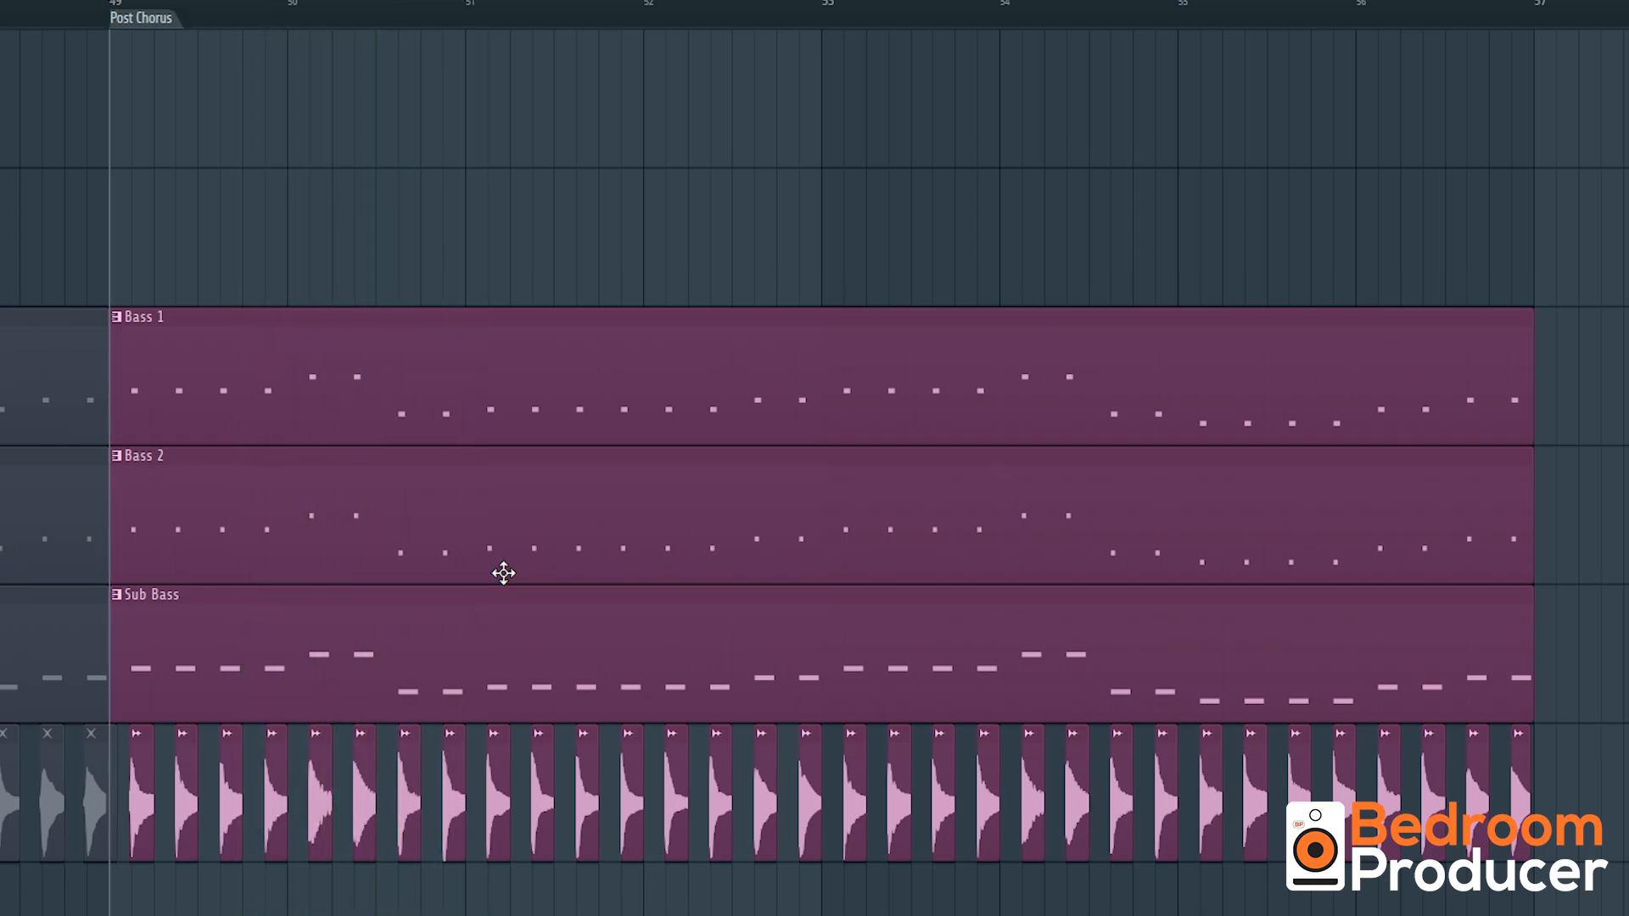
Solo the Muted Guitar track and play it from the start of the Post Chorus
{"action": "right_click", "coordinate": [84, 730]}
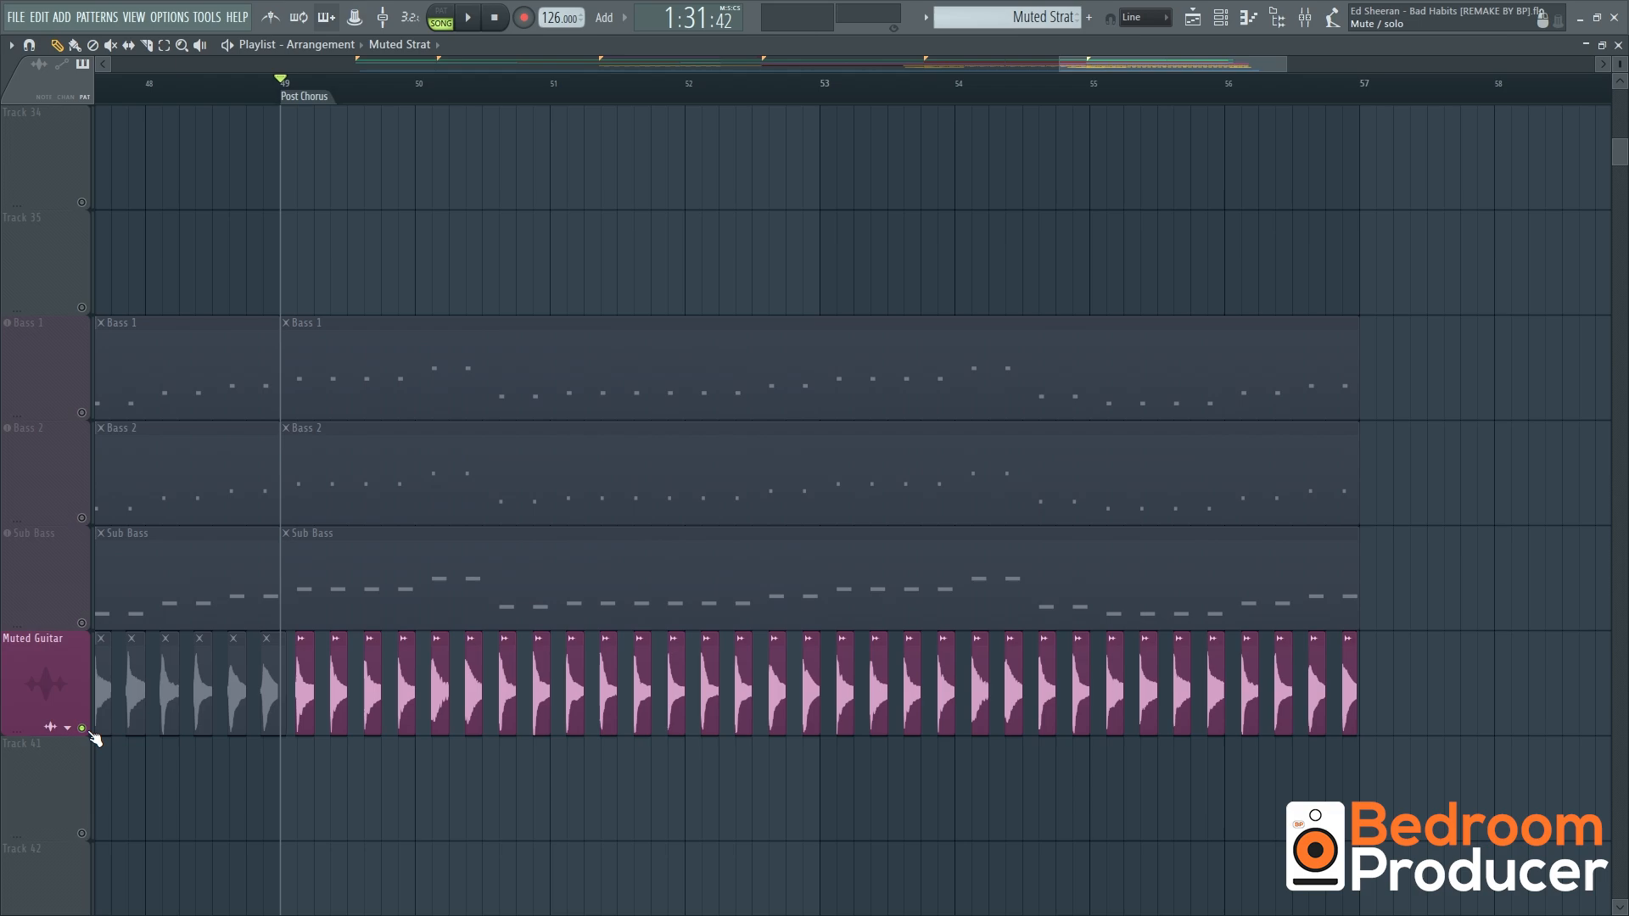
{"action": "key", "text": "space"}
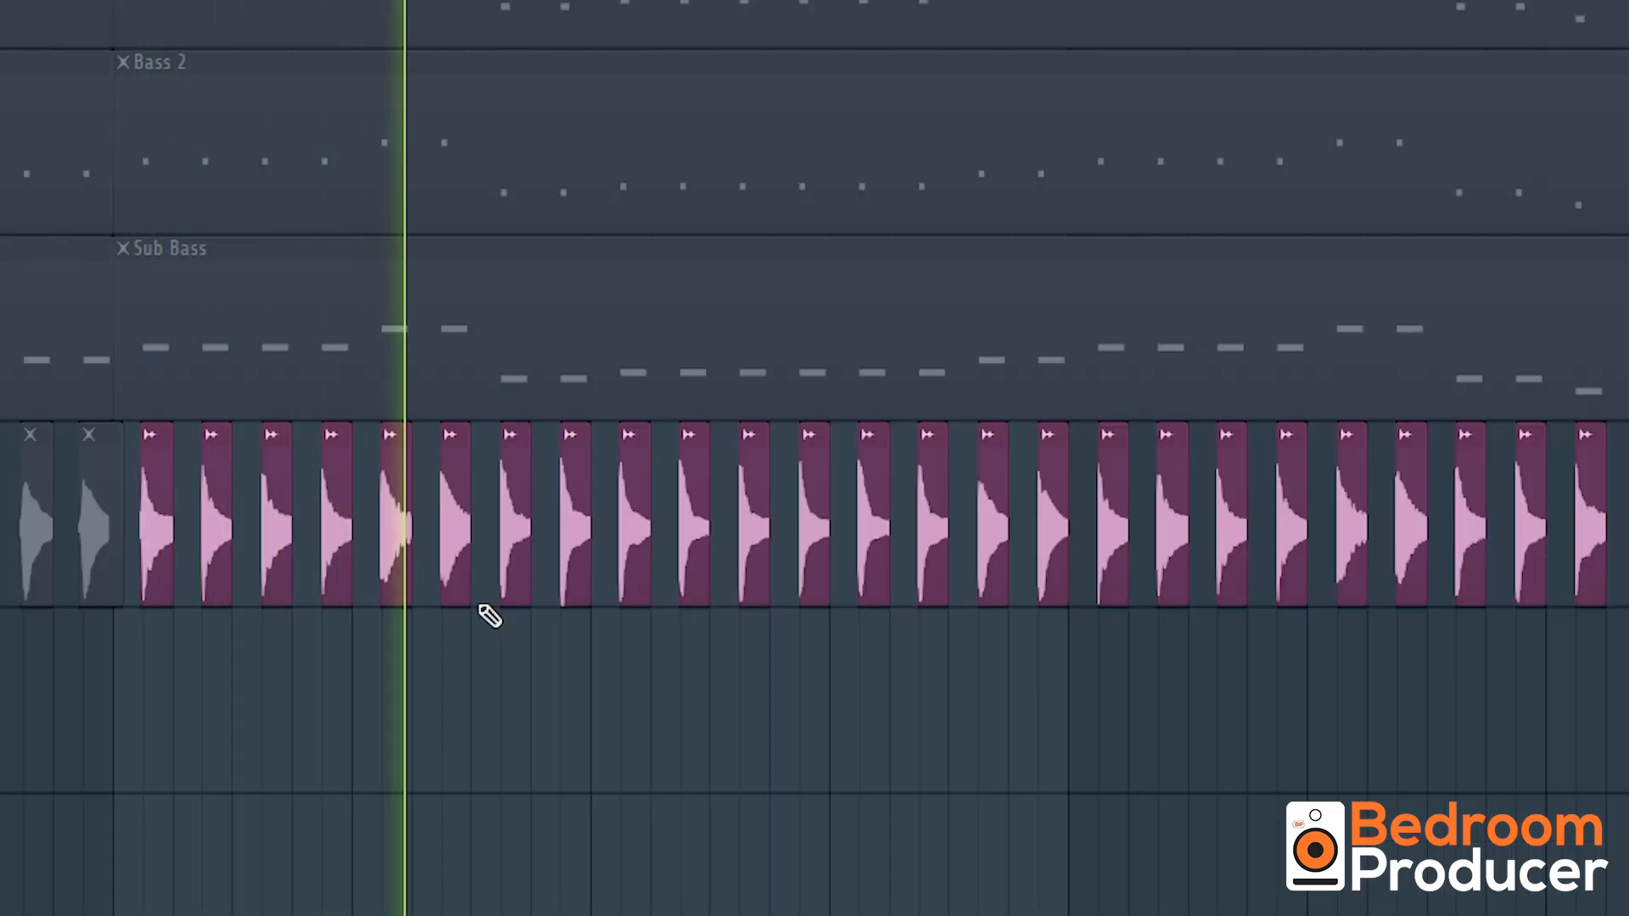
{"action": "key", "text": "space"}
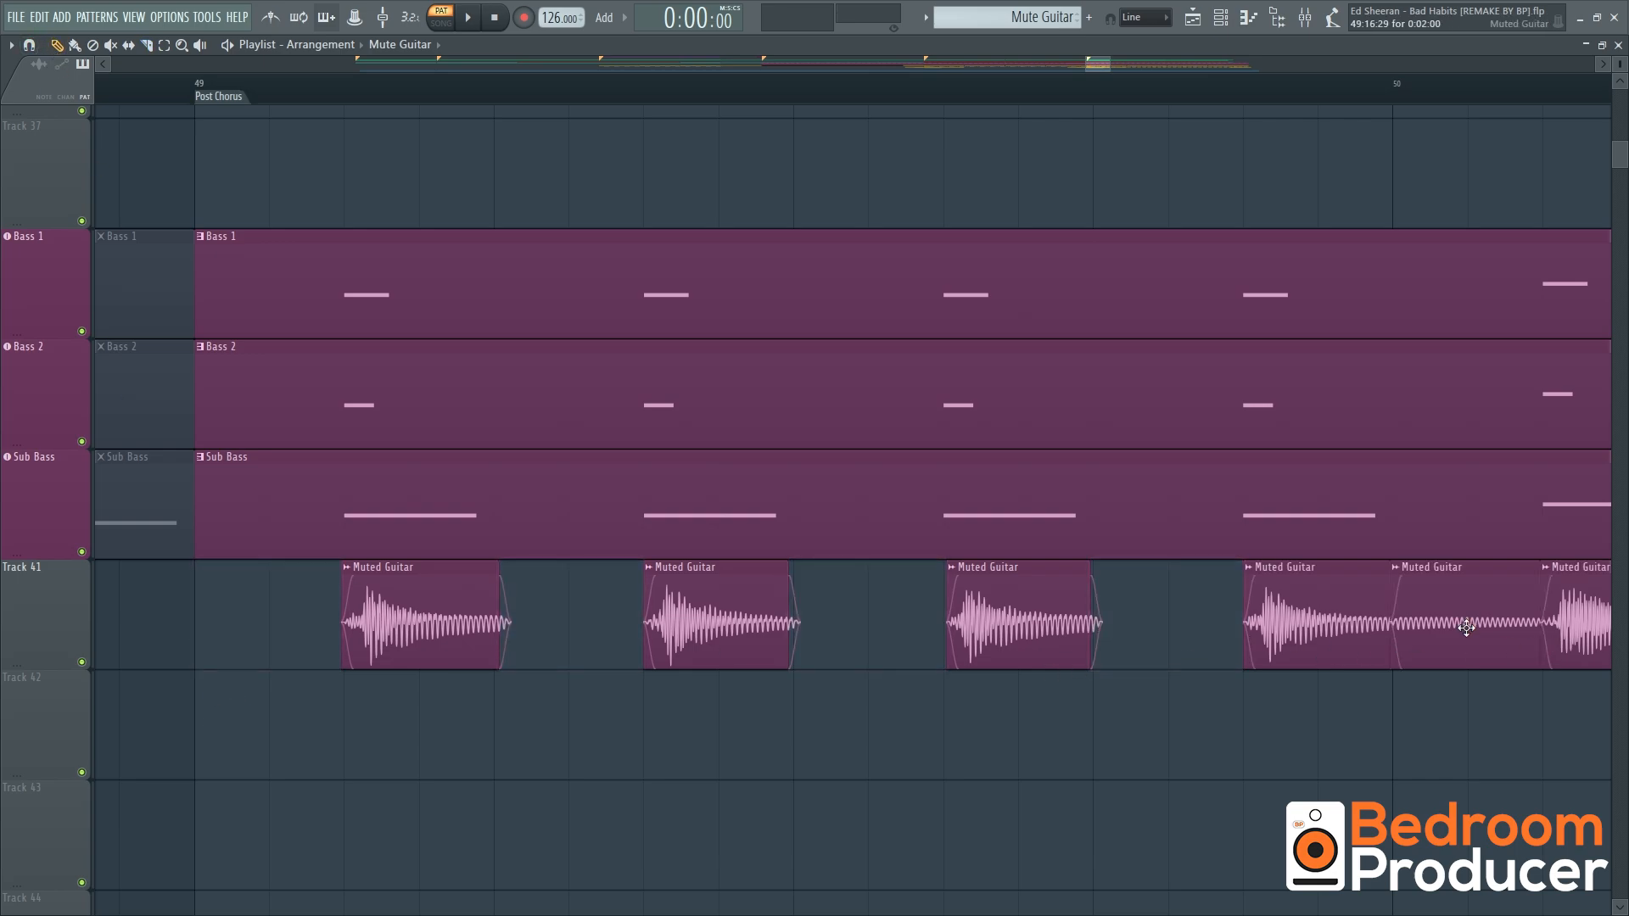
Select the sliced Muted Guitar clips and nudge them slightly earlier against the bass notes
{"action": "left_click_drag", "start_coordinate": [1560, 745], "coordinate": [316, 673]}
{"action": "scroll", "coordinate": [255, 680], "scroll_direction": "up", "scroll_amount": 4}
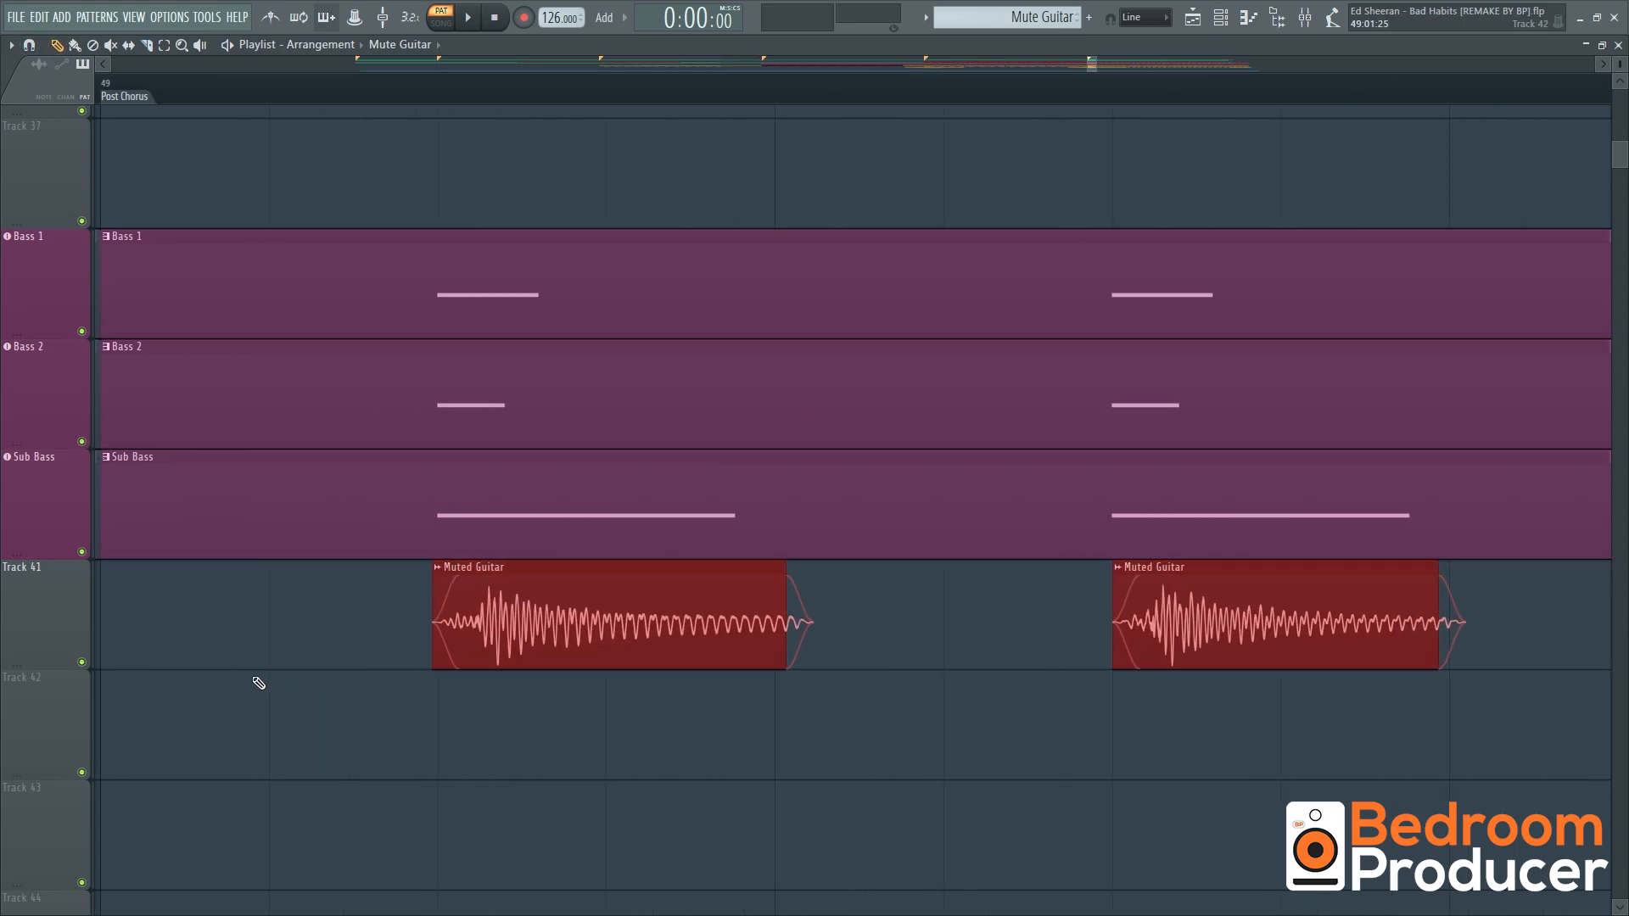
{"action": "left_click_drag", "start_coordinate": [594, 637], "coordinate": [539, 632]}
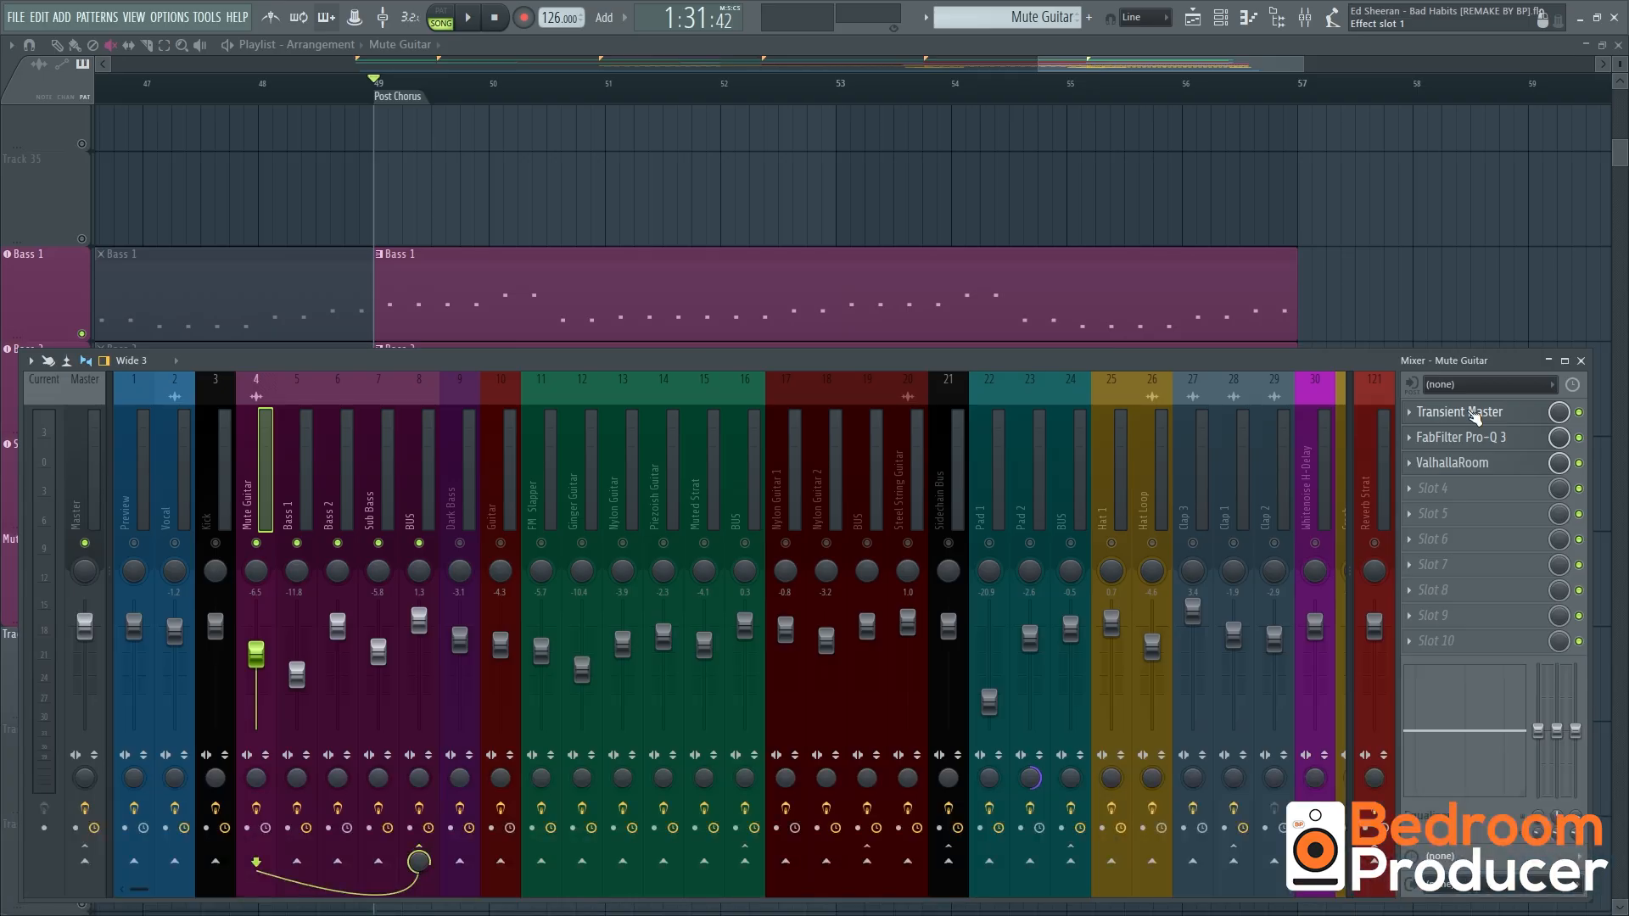
Open the Transient Master effect on the Mute Guitar mixer channel and play the Post Chorus bass section
{"action": "left_click", "coordinate": [1476, 413]}
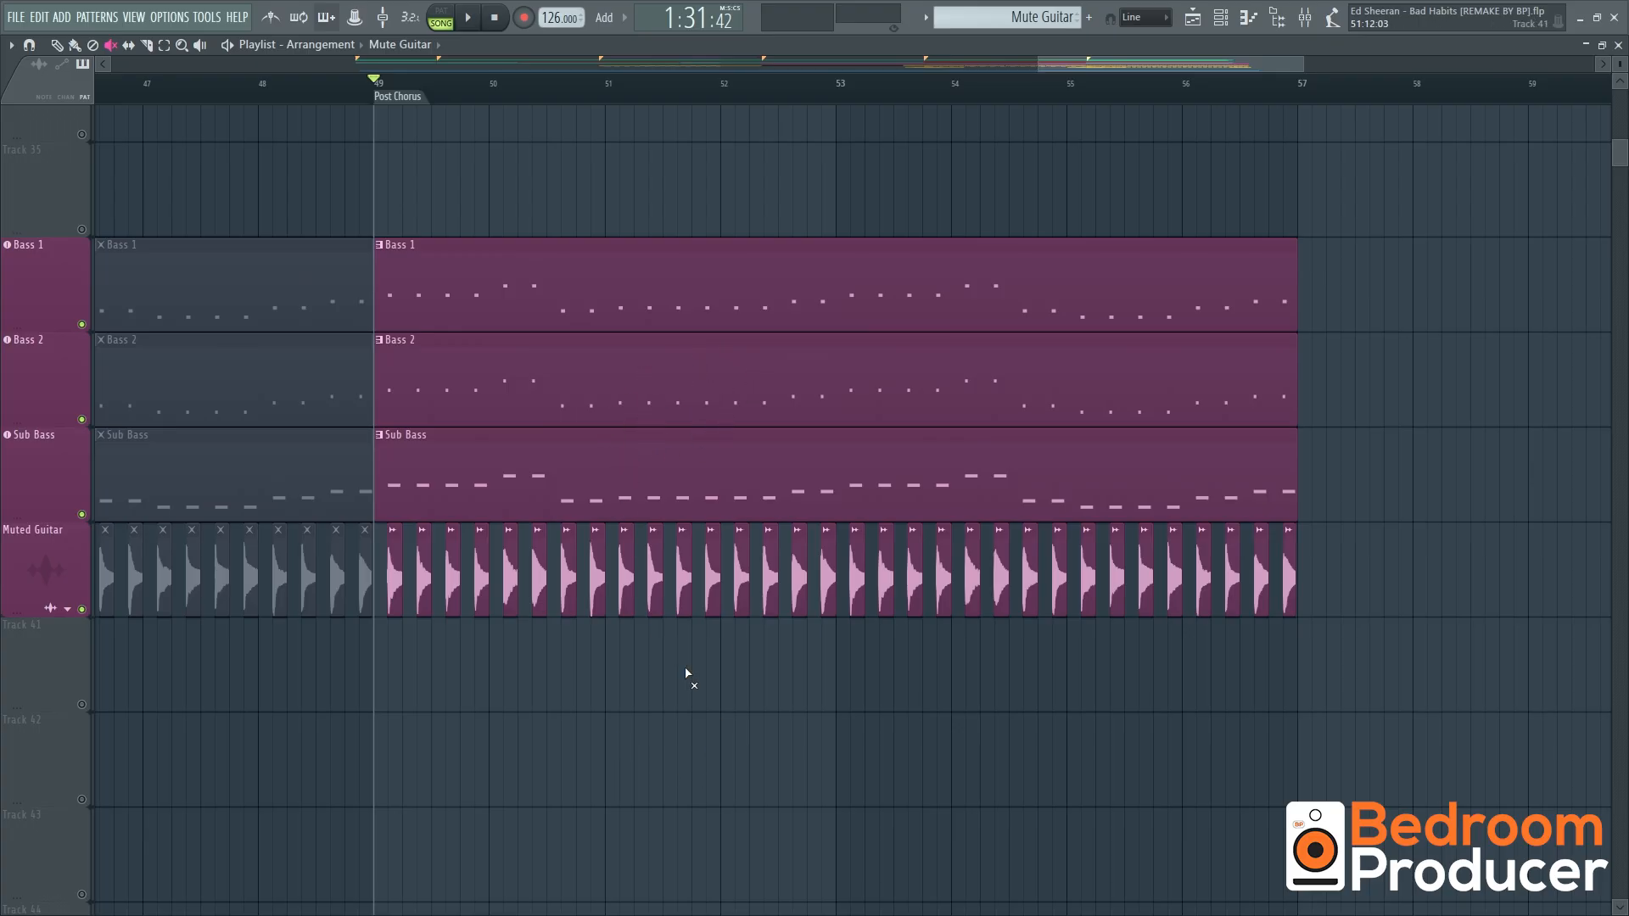
{"action": "key", "text": "space"}
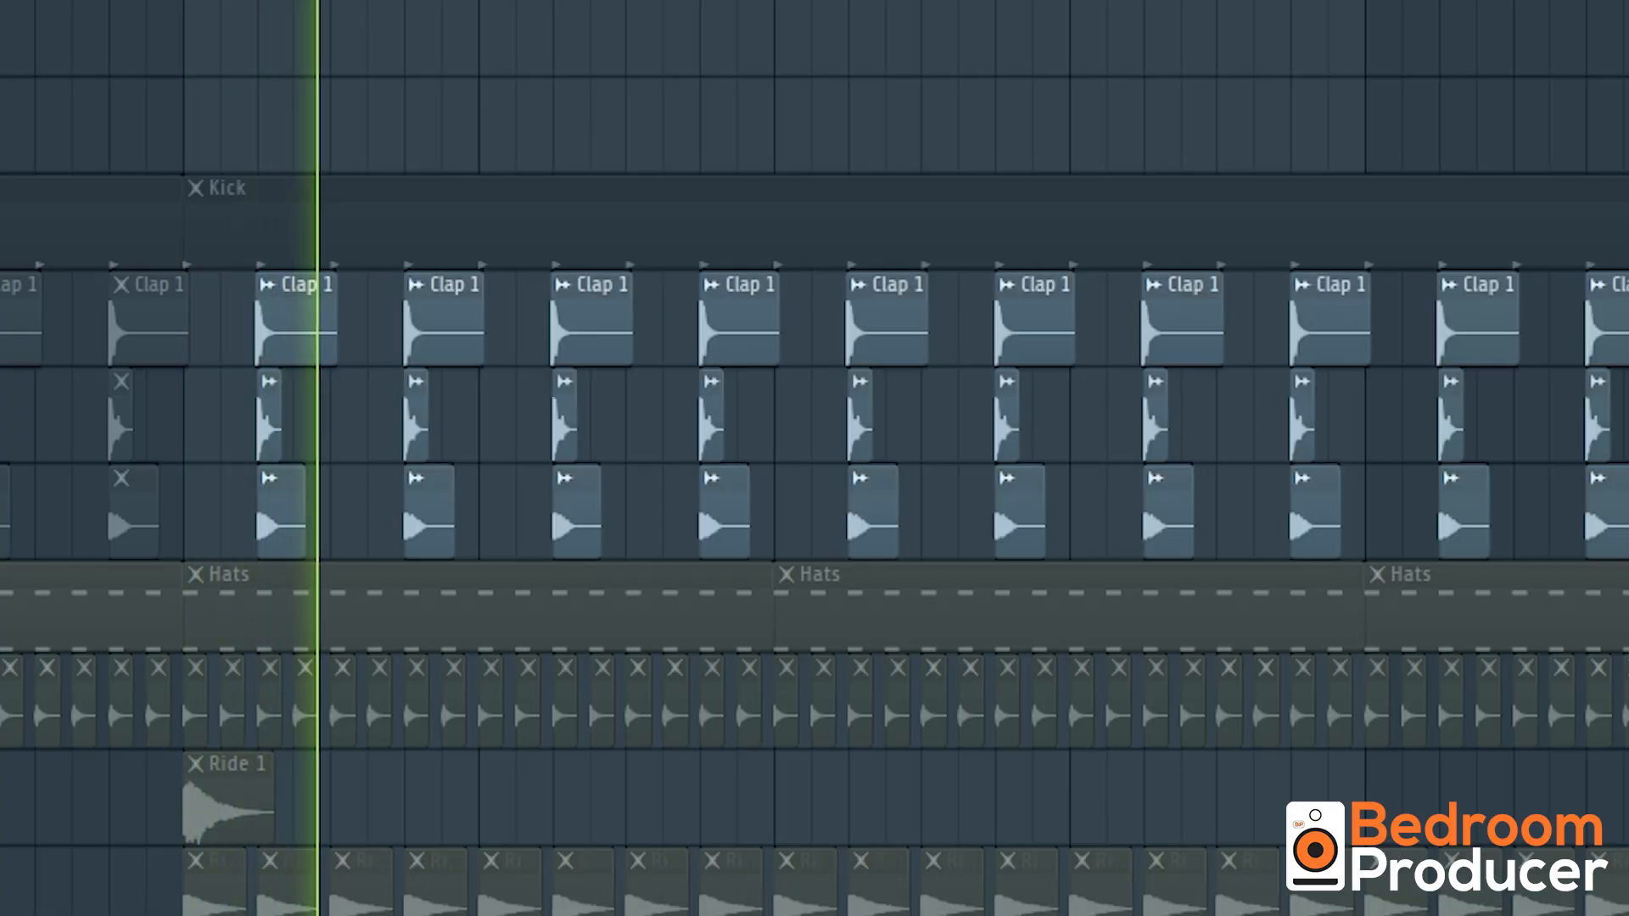
Stop playback of the claps and leave only the hats, hat loop, rides, panned cymbal, transition cymbal and crash tracks audible
{"action": "key", "text": "space"}
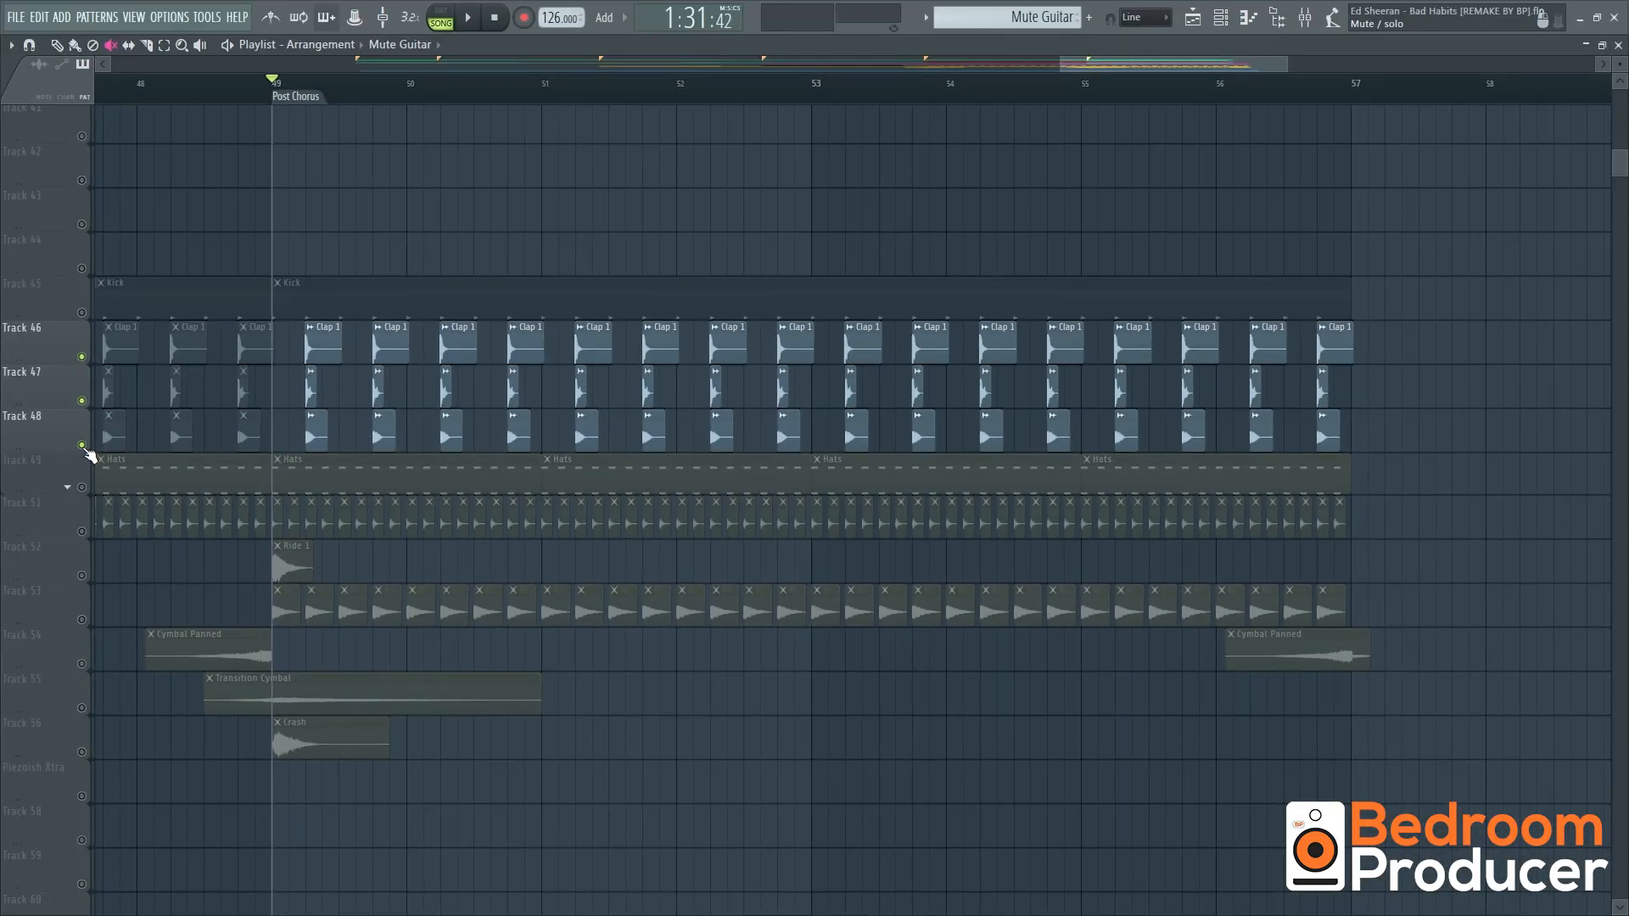
{"action": "left_click", "coordinate": [88, 491]}
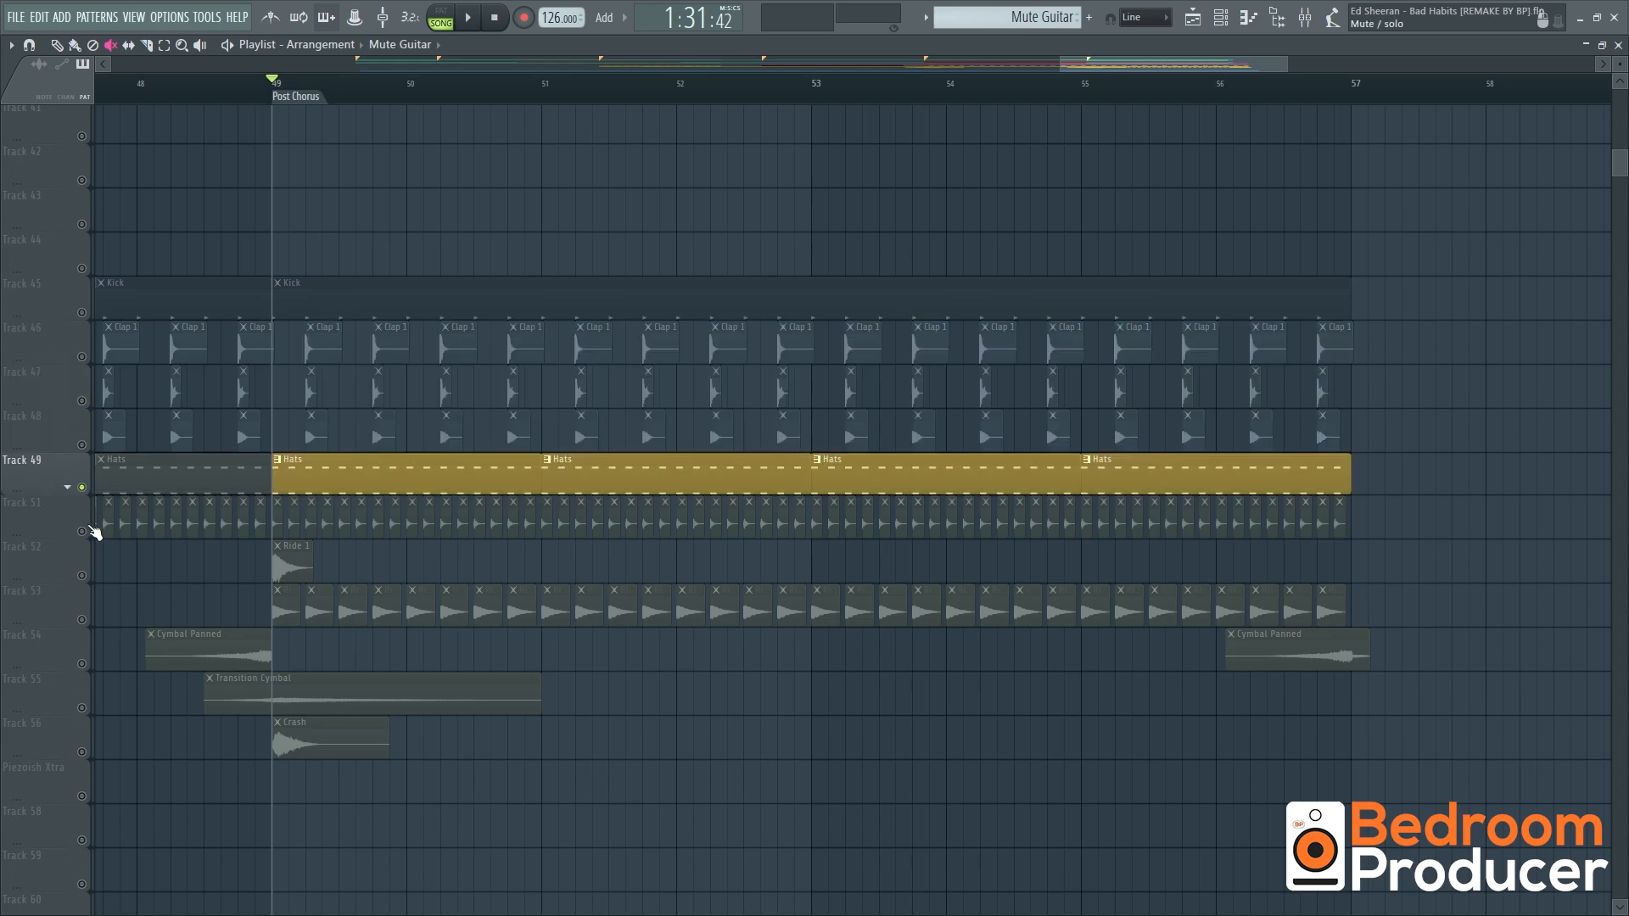
{"action": "left_click", "coordinate": [87, 530]}
{"action": "left_click", "coordinate": [88, 575]}
{"action": "left_click", "coordinate": [87, 618]}
{"action": "left_click", "coordinate": [88, 663]}
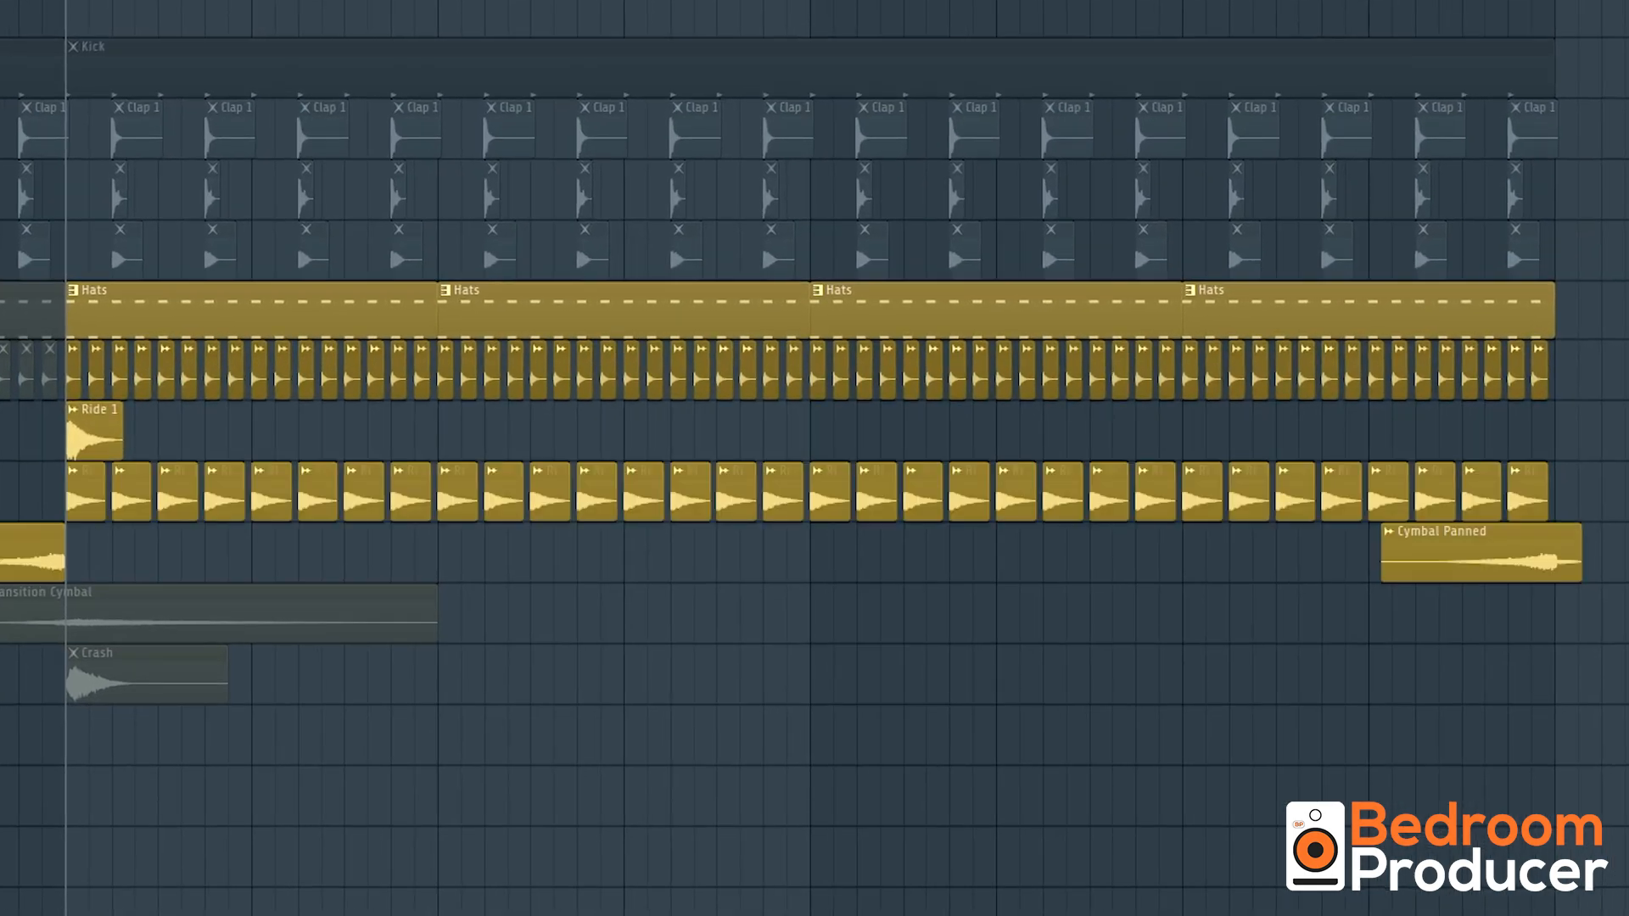
{"action": "left_click", "coordinate": [1, 613]}
{"action": "left_click", "coordinate": [2, 675]}
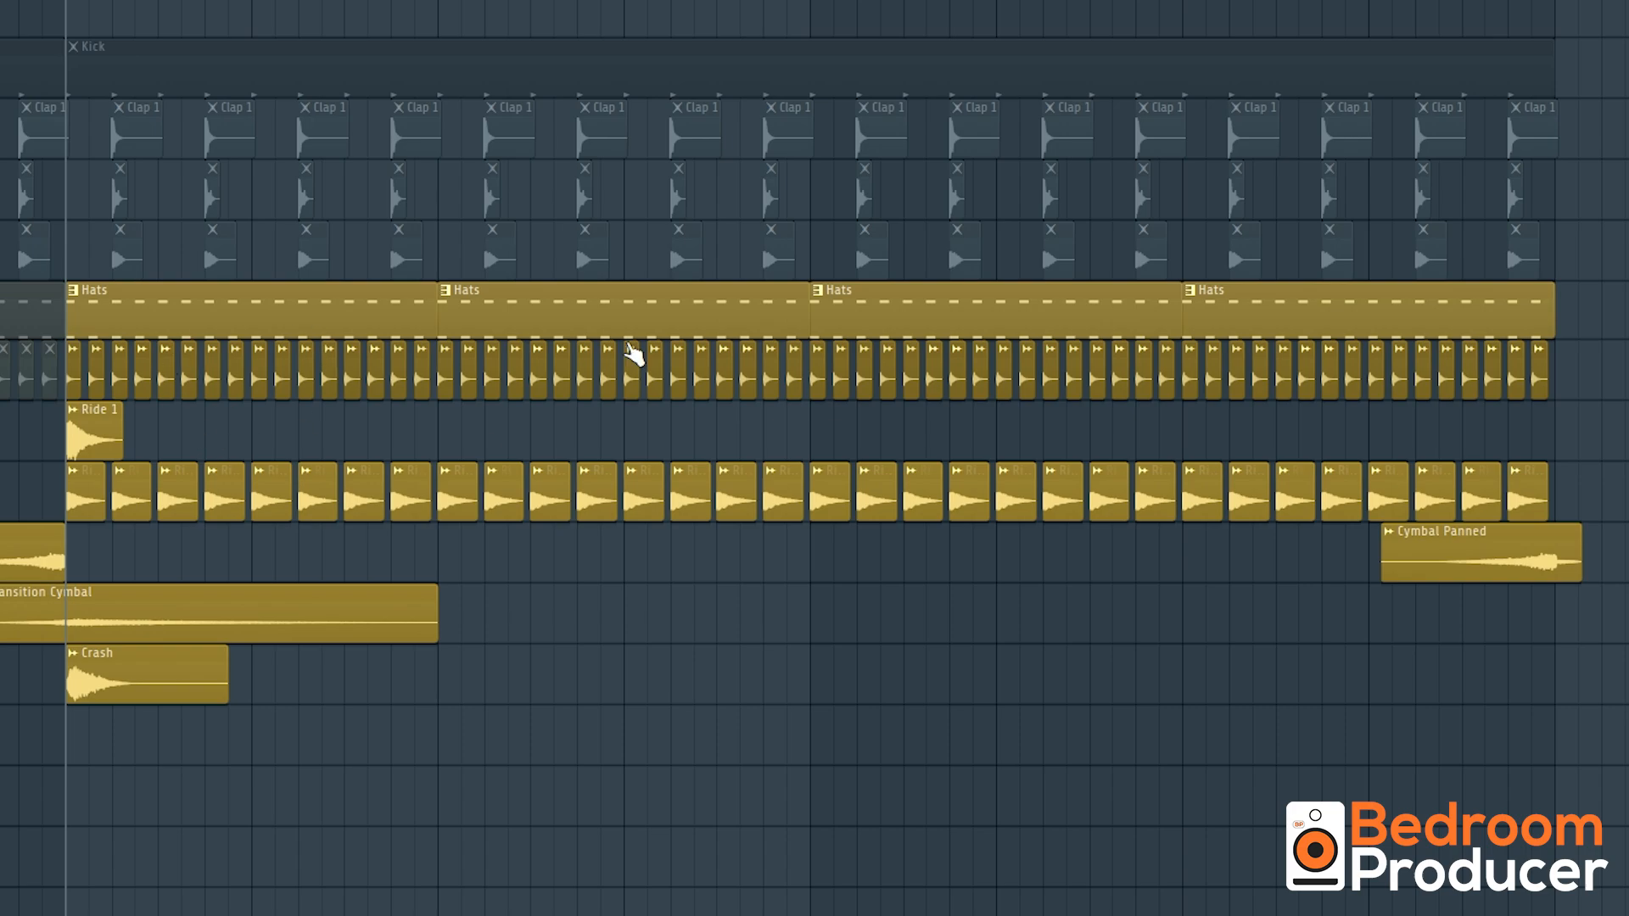
Play the Post Chorus with only the hats, rides, cymbals and crash
{"action": "key", "text": "space"}
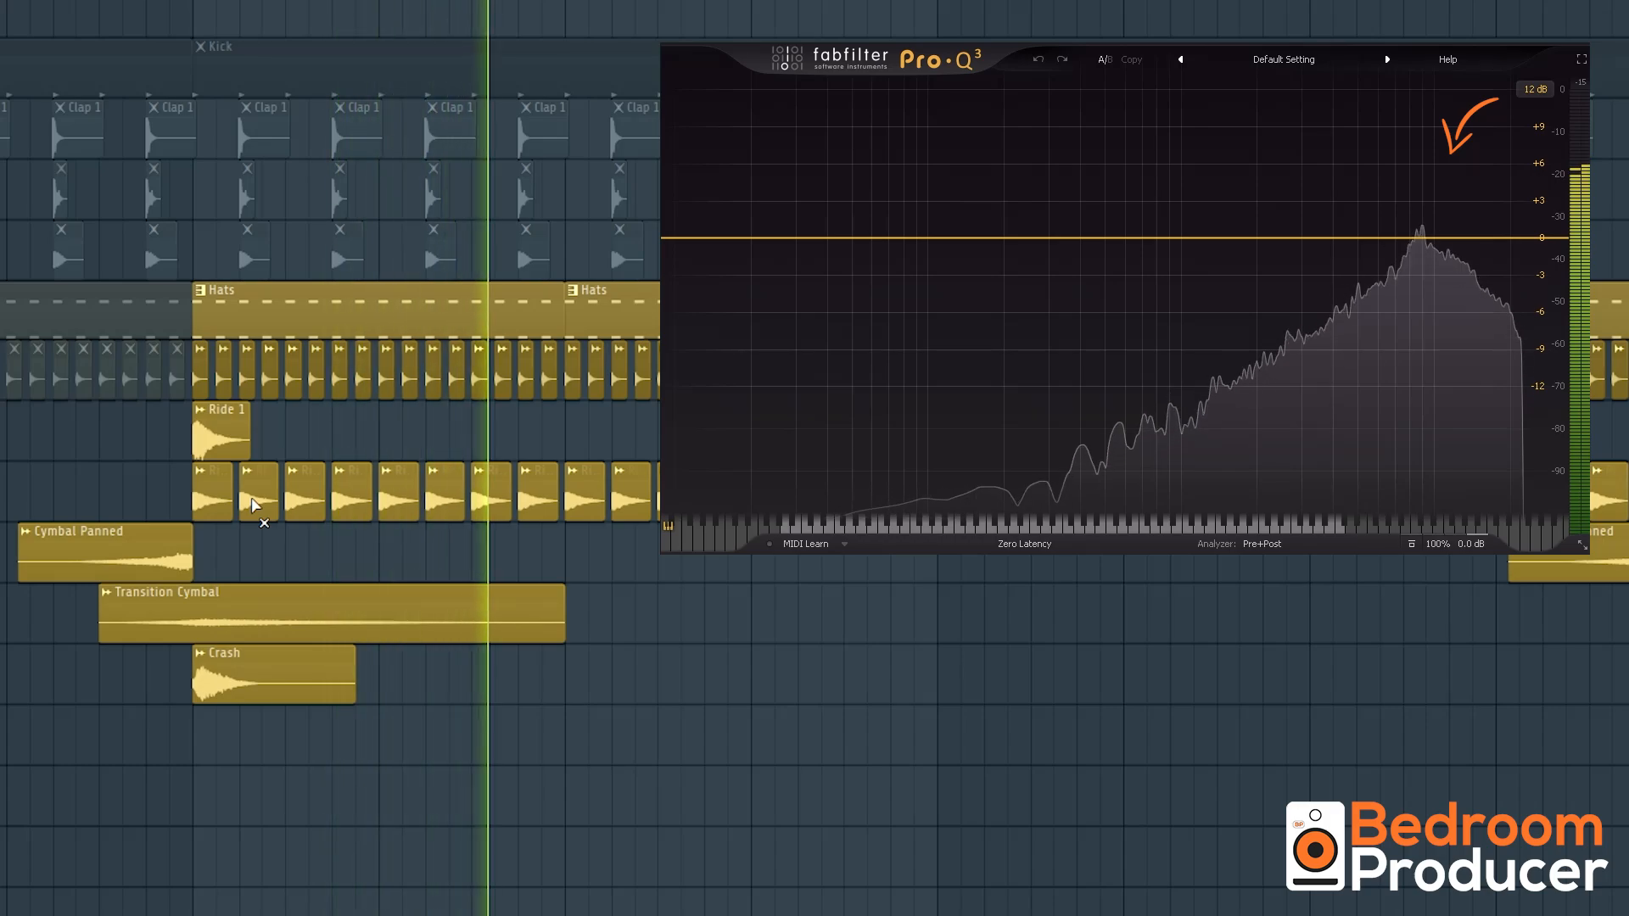
{"action": "key", "text": "space"}
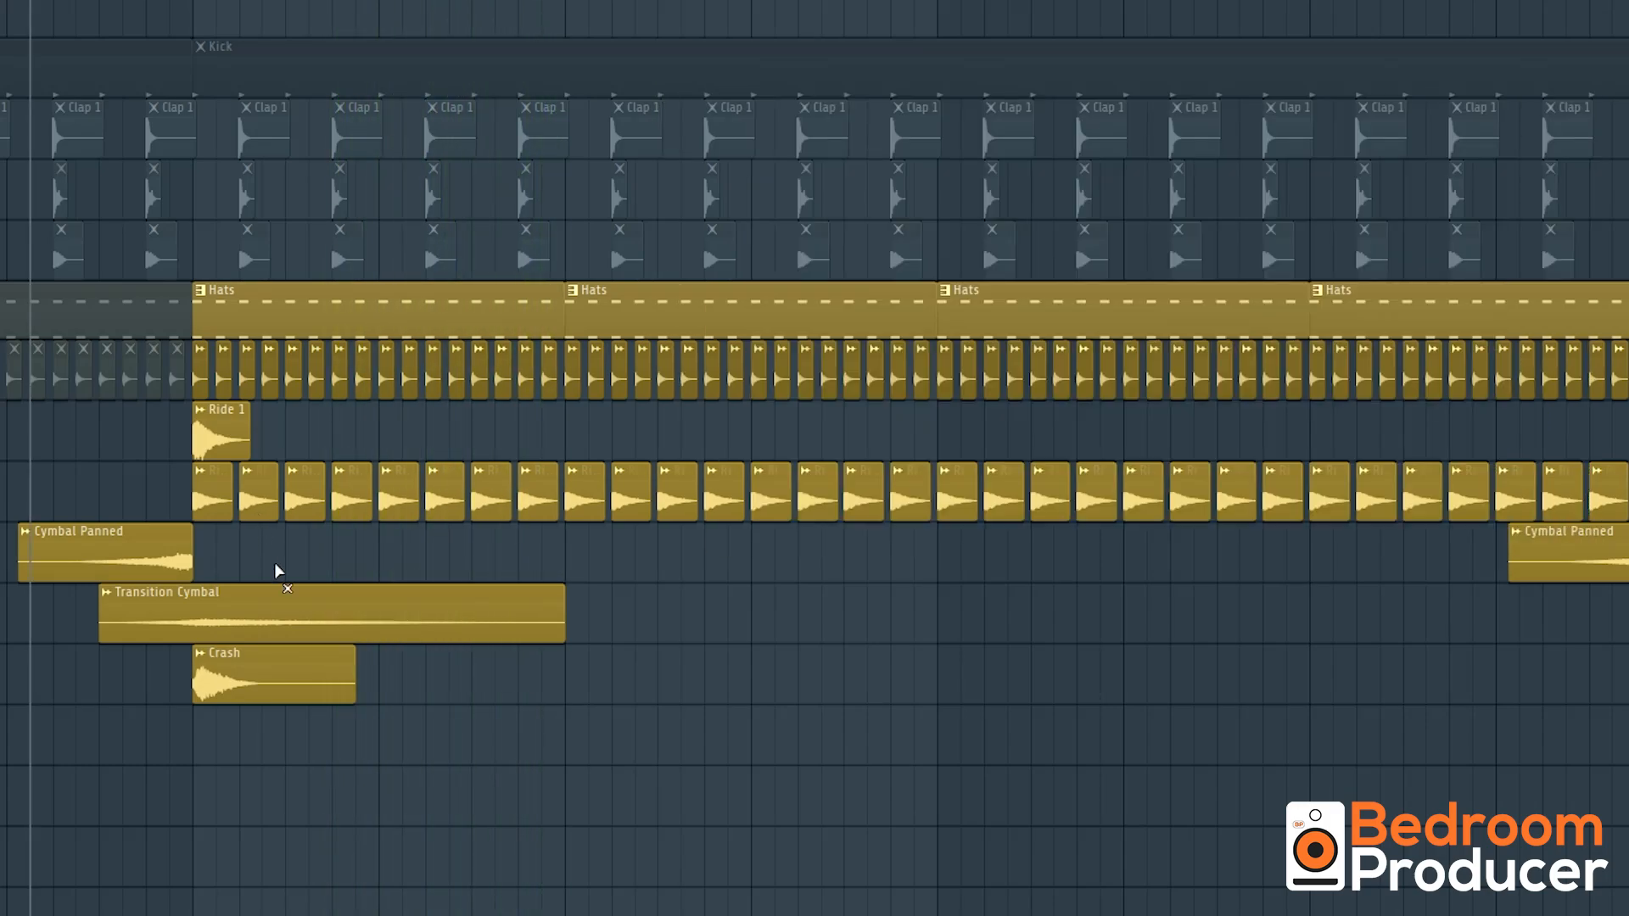